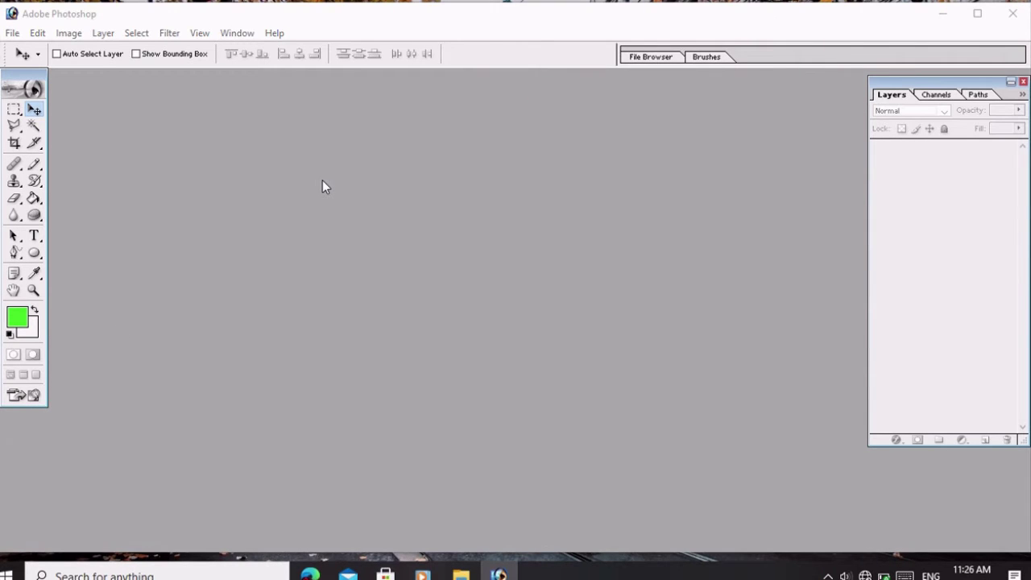
Browse the Open dialog to the Pictures > BlueStacks folder
double_click(325, 187)
left_click(439, 143)
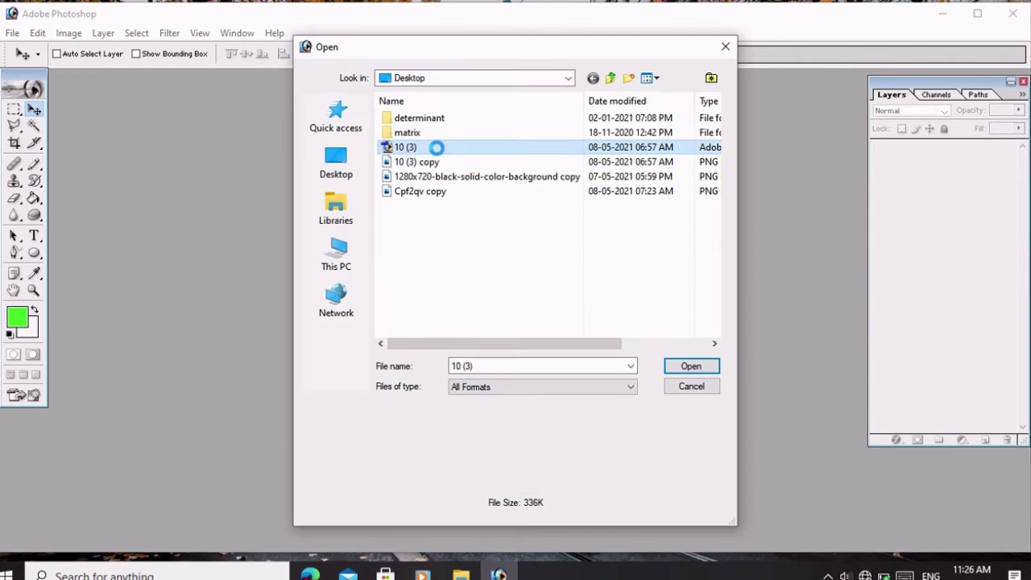
left_click(440, 189)
left_click(336, 207)
left_click(692, 366)
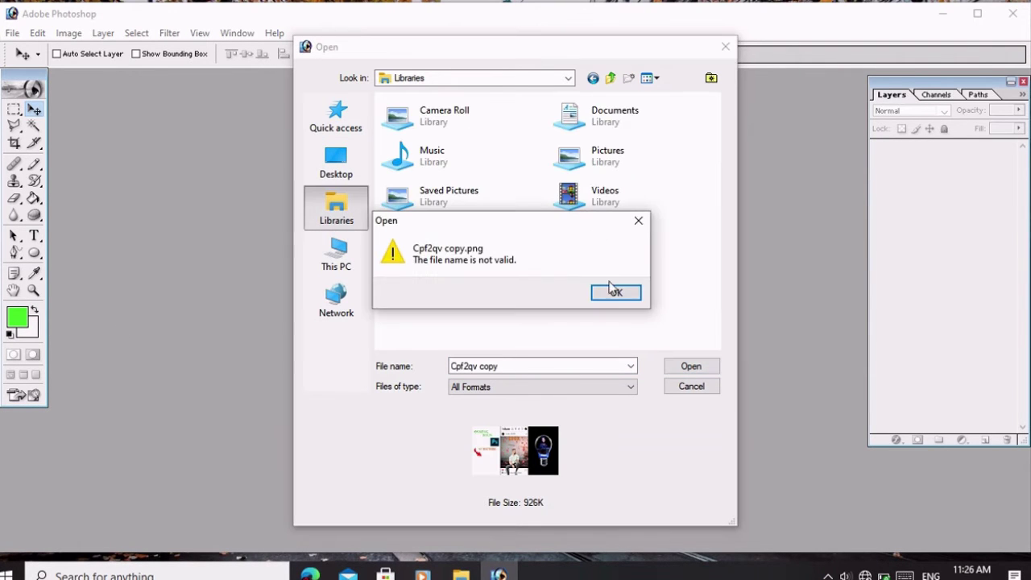
left_click(615, 290)
left_click(613, 153)
left_click(692, 365)
left_click(691, 367)
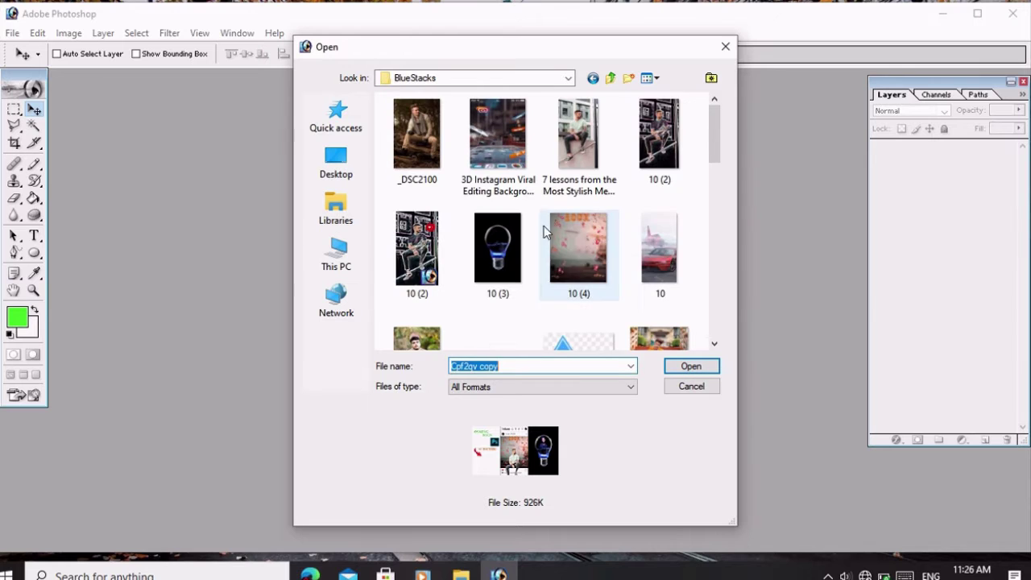
Open the 2021-05-06 Instagram post screenshot
scroll(538, 258, "down", 5)
scroll(532, 272, "down", 5)
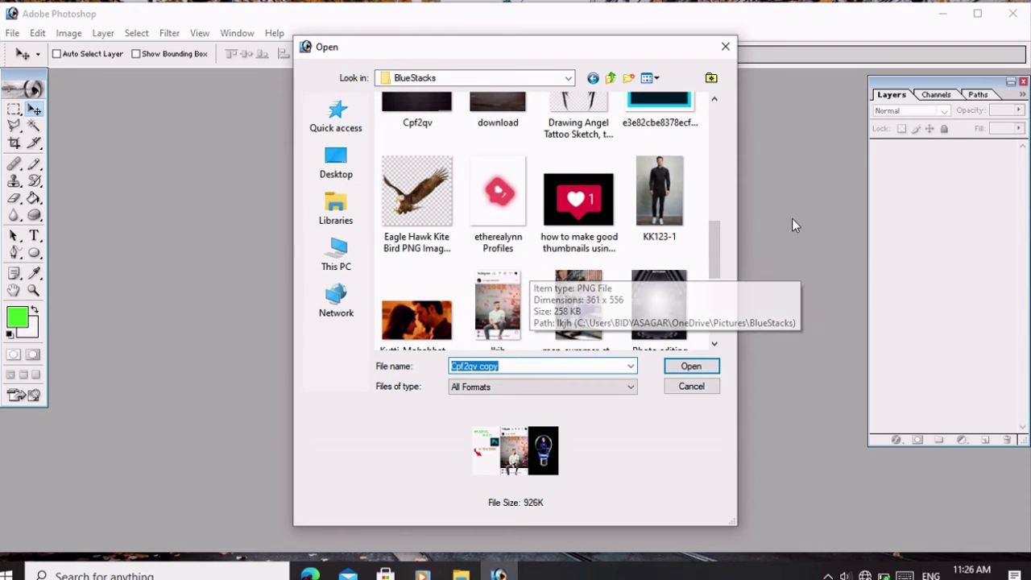
scroll(524, 225, "down", 5)
scroll(515, 177, "up", 15)
scroll(511, 141, "up", 5)
scroll(511, 141, "down", 15)
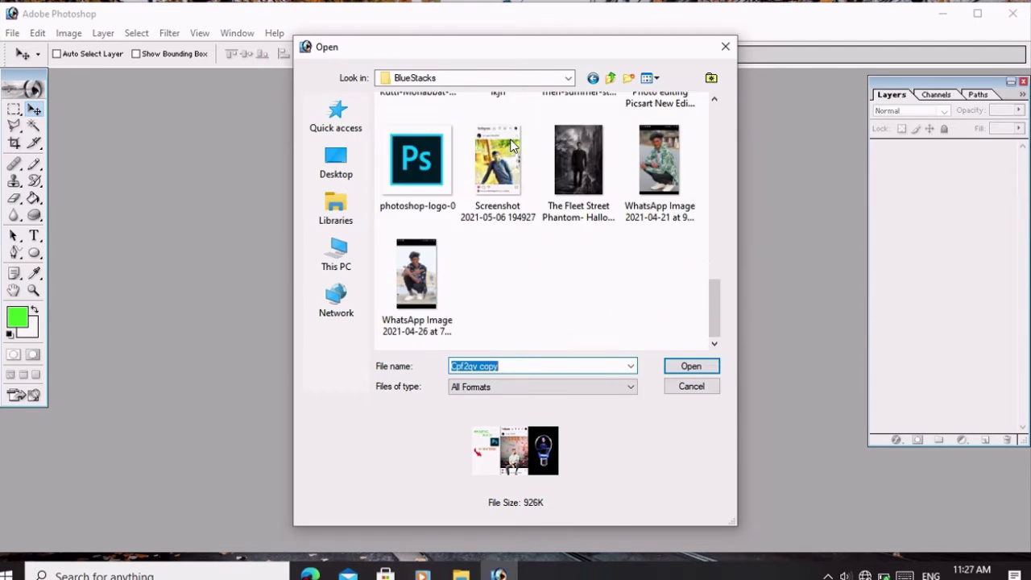
left_click(501, 161)
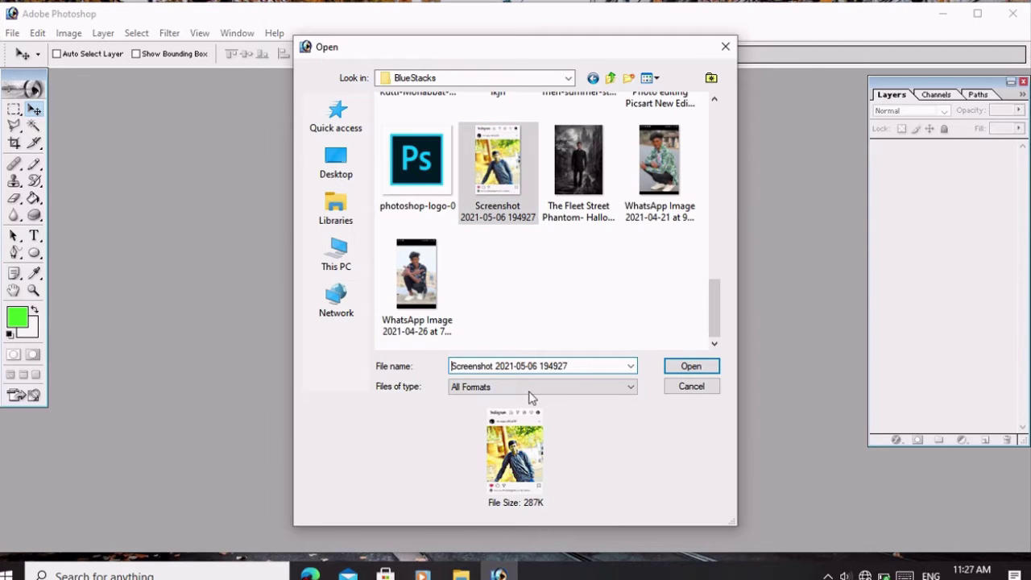
left_click(707, 365)
Open the '7 lessons' seated-man photo and the 10 (4).png celebration background
double_click(401, 175)
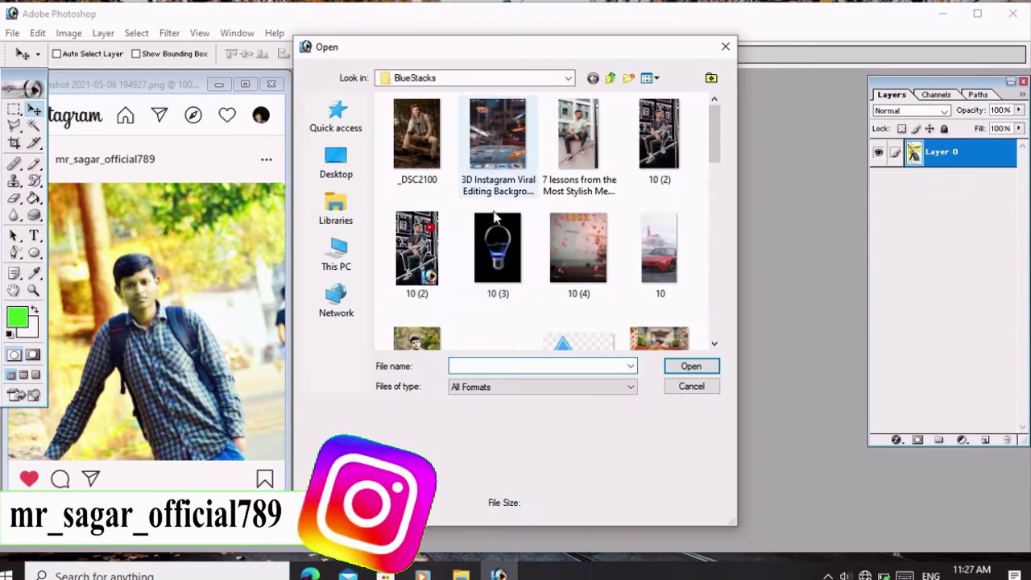
left_click(579, 250)
left_click(588, 162)
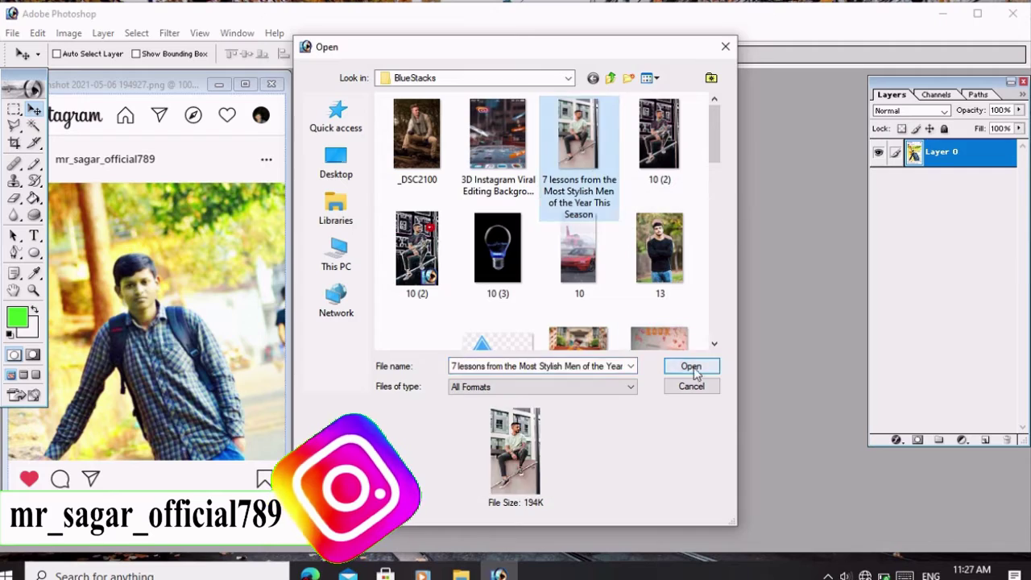
left_click(690, 366)
left_click(686, 367)
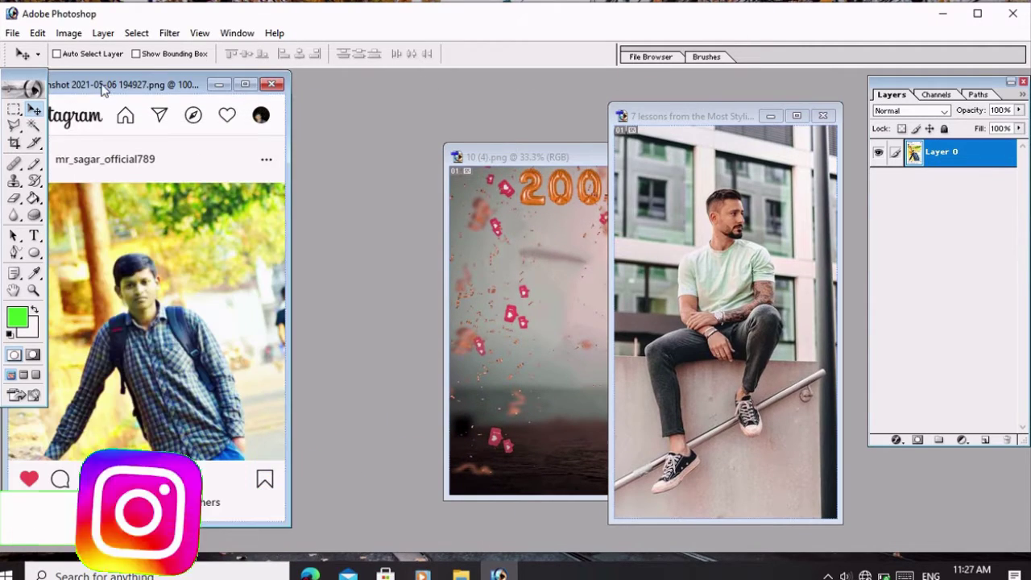
Marquee-select the post's photo and drag its pixels off the canvas, leaving it transparent
left_click_drag(104, 85, 294, 95)
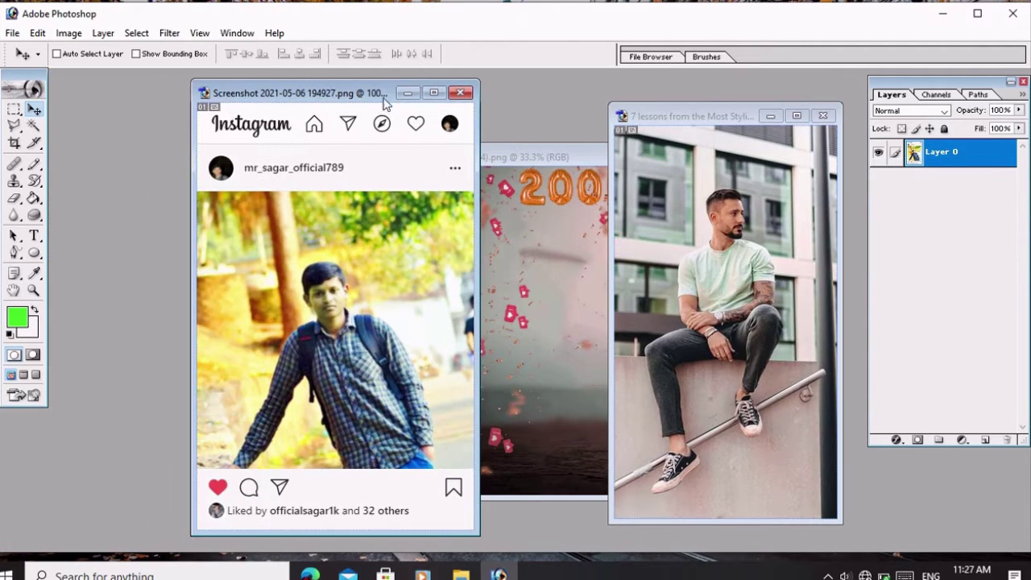
double_click(427, 94)
left_click(14, 109)
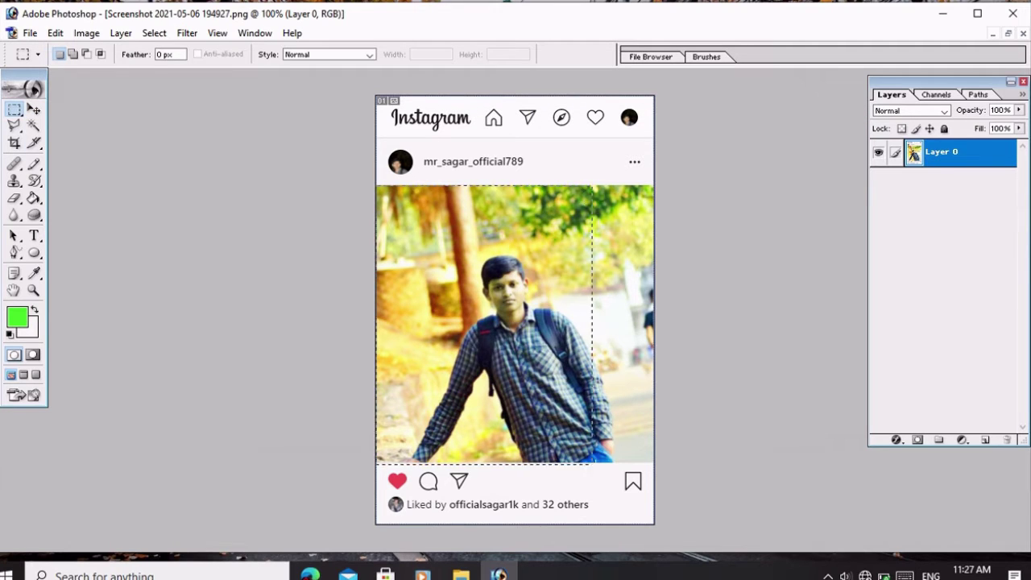
left_click_drag(517, 409, 655, 462)
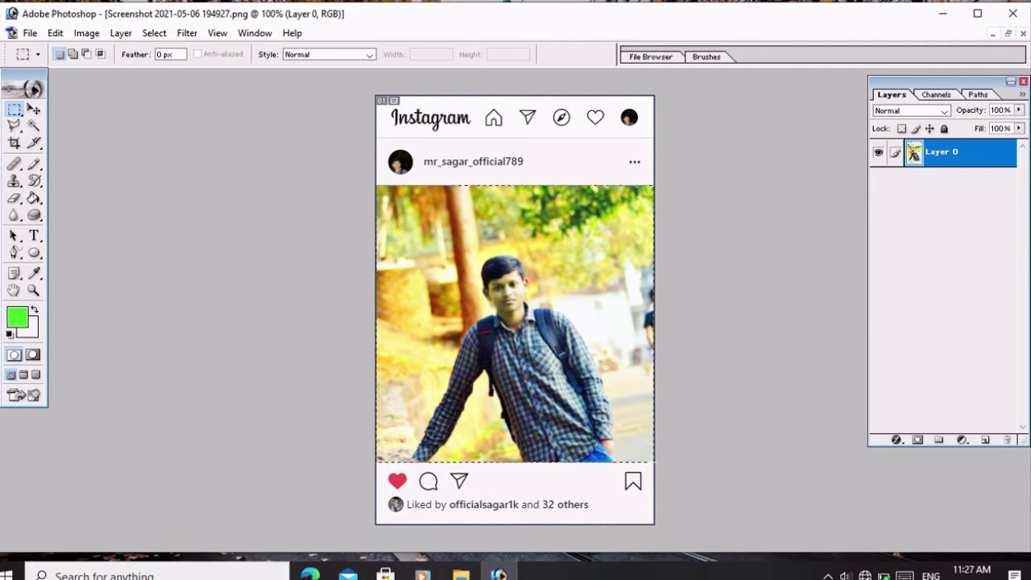
key("v")
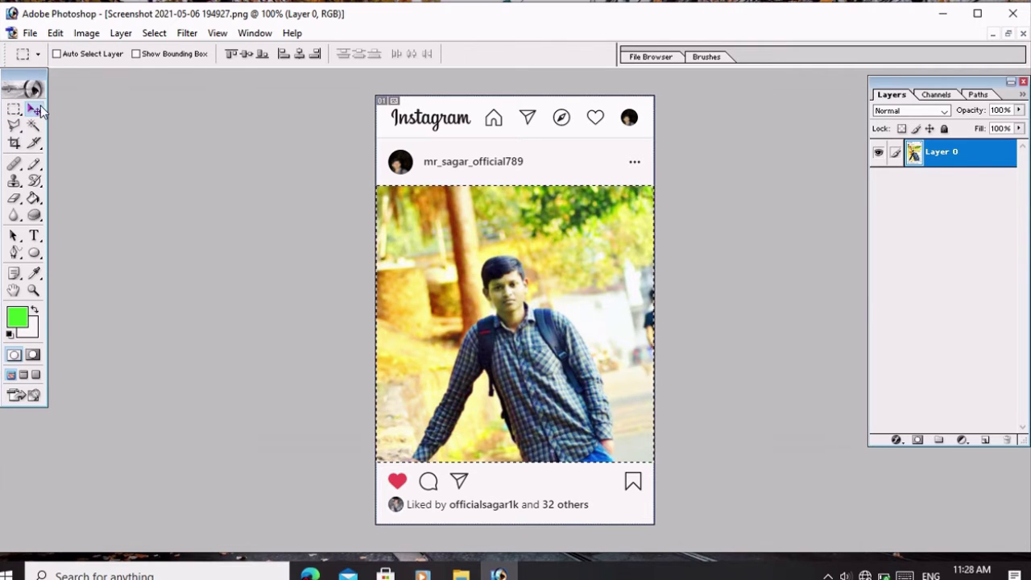
left_click_drag(489, 315, 194, 291)
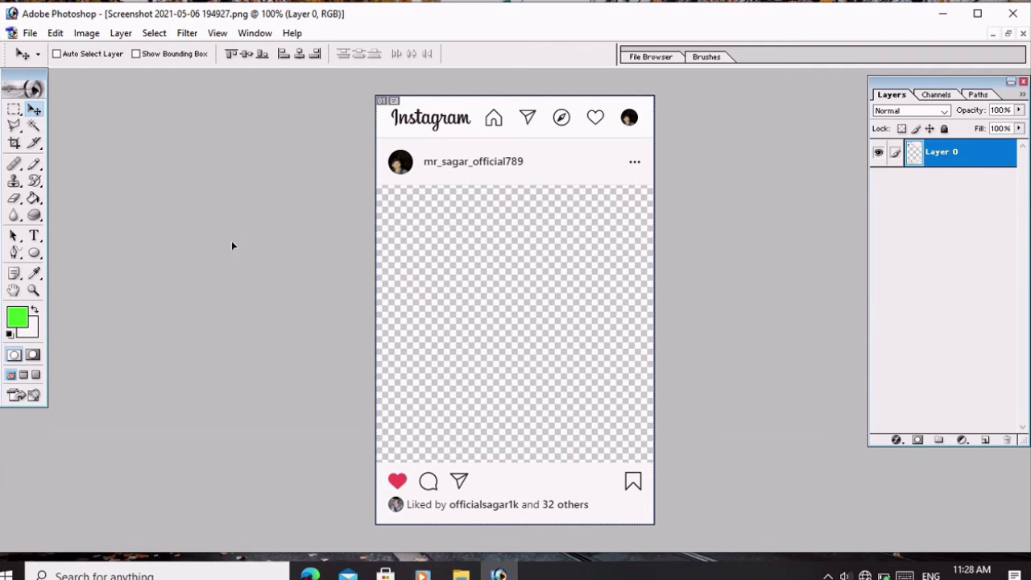
left_click(14, 375)
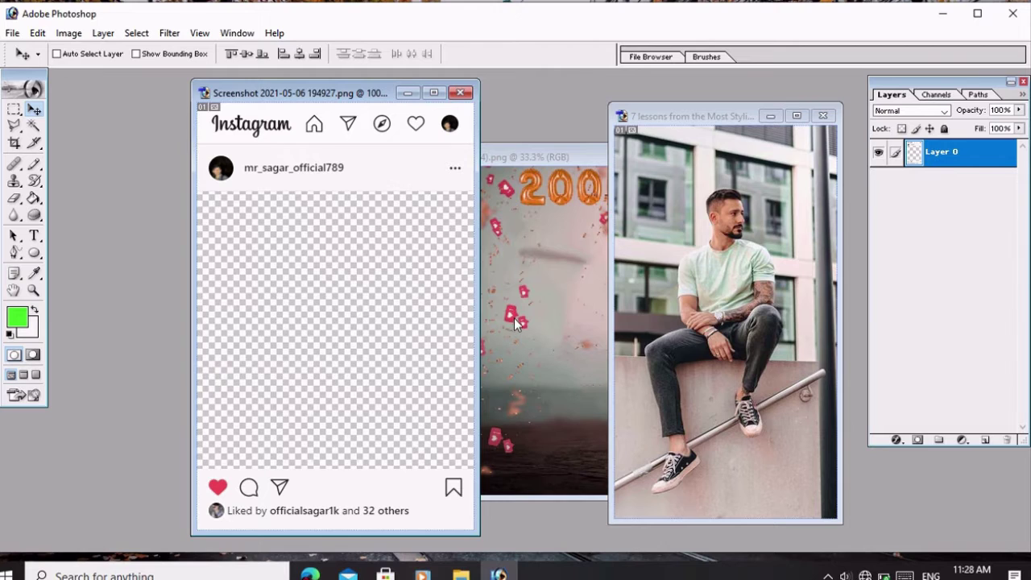
left_click(514, 318)
Select all of 10 (4).png and drag it into the Instagram screenshot as a new layer
left_click(15, 110)
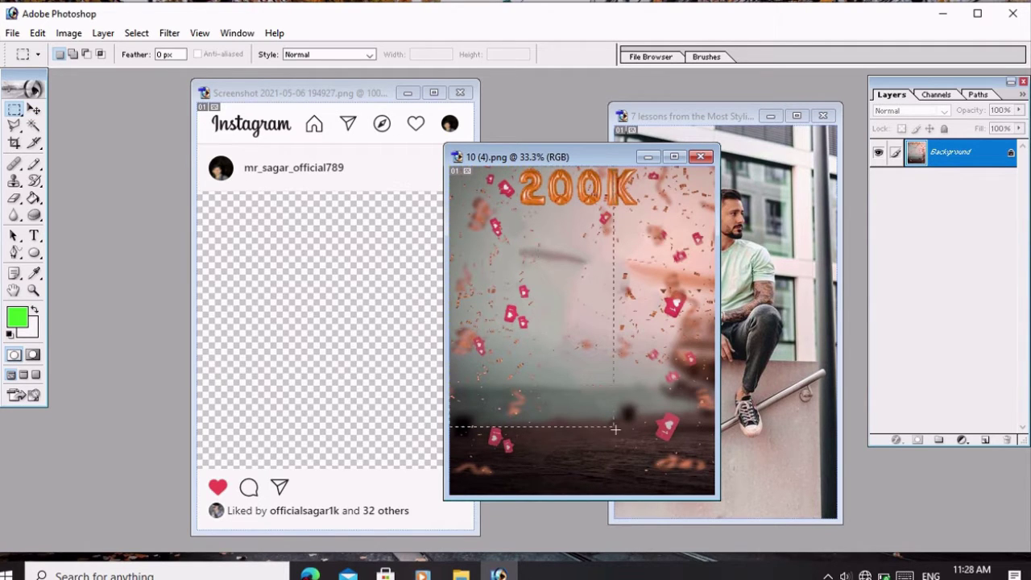
left_click_drag(614, 429, 711, 498)
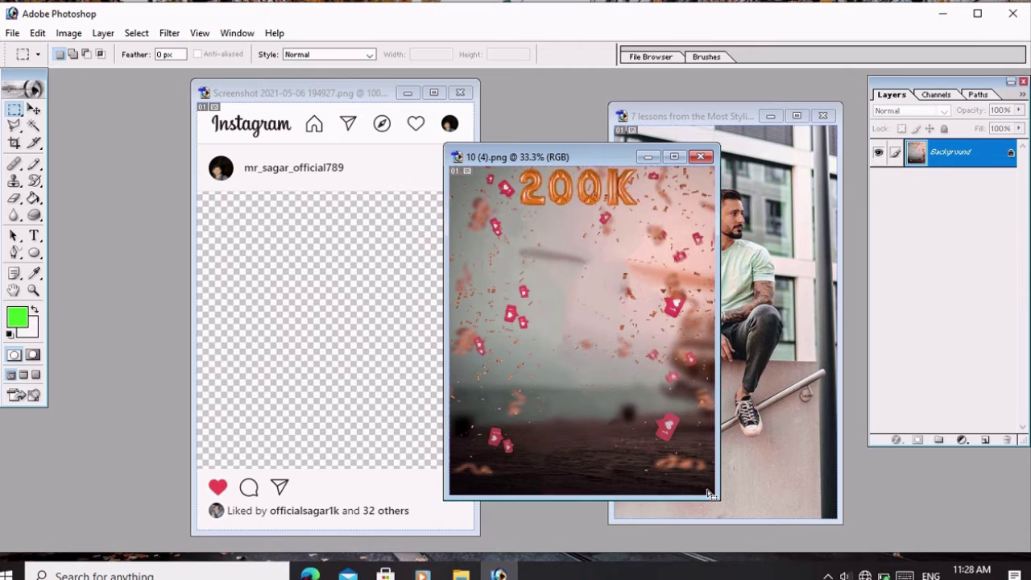
left_click(33, 109)
left_click_drag(581, 322, 320, 330)
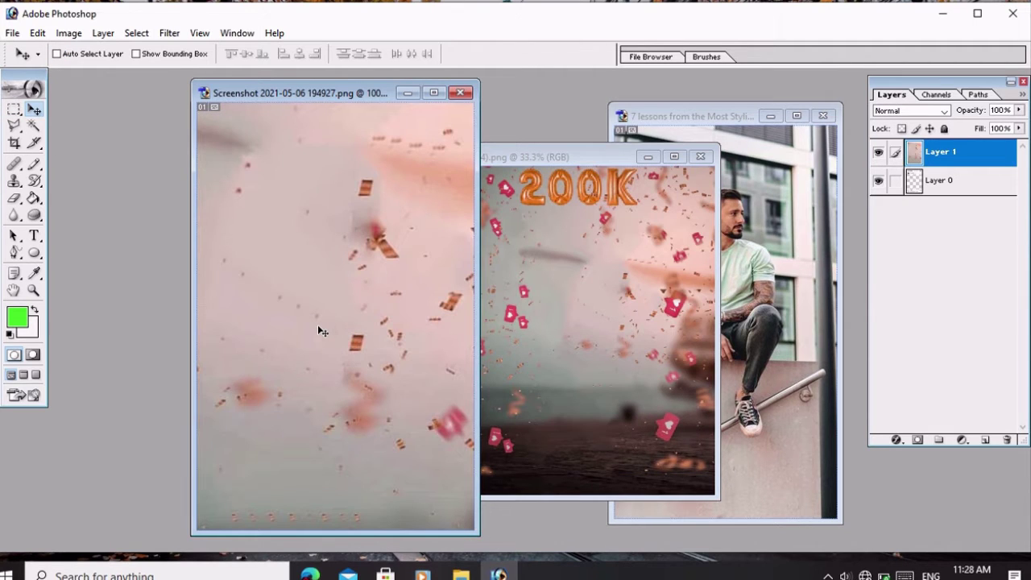
Free-transform the 200K background to exactly fill the post's picture area
key("ctrl+t")
mouse_move(157, 351)
left_mouse_down()
mouse_move(378, 410)
mouse_move(474, 469)
mouse_move(461, 334)
mouse_move(285, 280)
left_mouse_up()
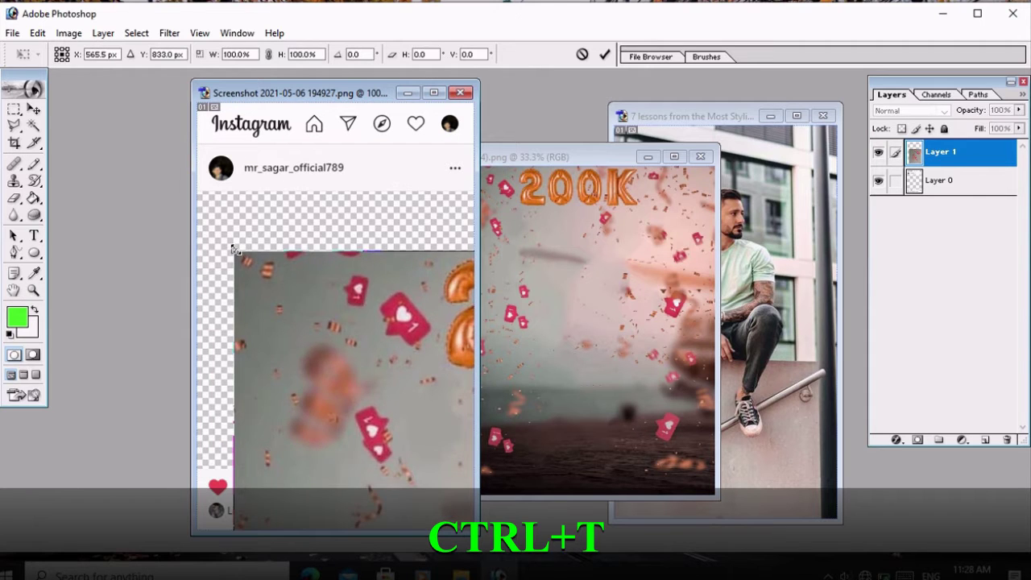
mouse_move(232, 248)
left_mouse_down()
mouse_move(403, 448)
mouse_move(334, 332)
mouse_move(294, 233)
mouse_move(416, 363)
mouse_move(289, 229)
mouse_move(289, 352)
mouse_move(241, 234)
mouse_move(347, 330)
mouse_move(367, 394)
mouse_move(282, 222)
mouse_move(415, 427)
mouse_move(204, 195)
left_mouse_up()
left_click_drag(333, 369, 336, 469)
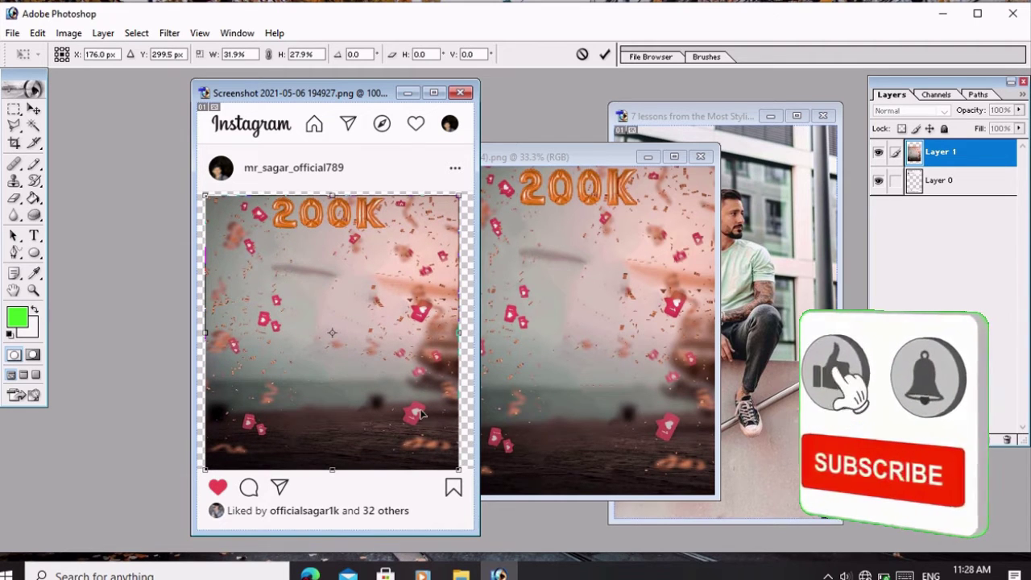
left_click_drag(460, 332, 477, 333)
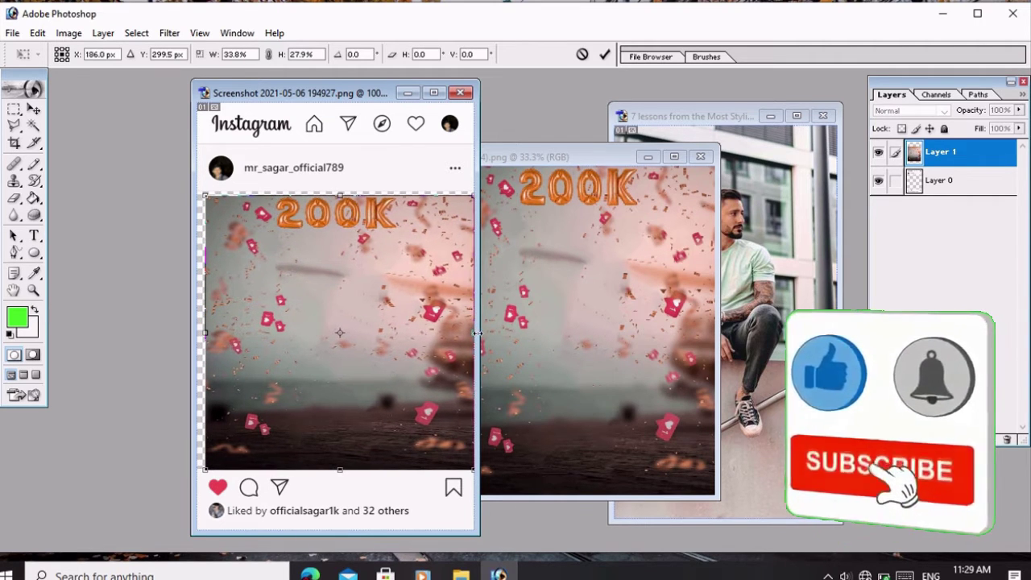
left_click_drag(340, 195, 340, 190)
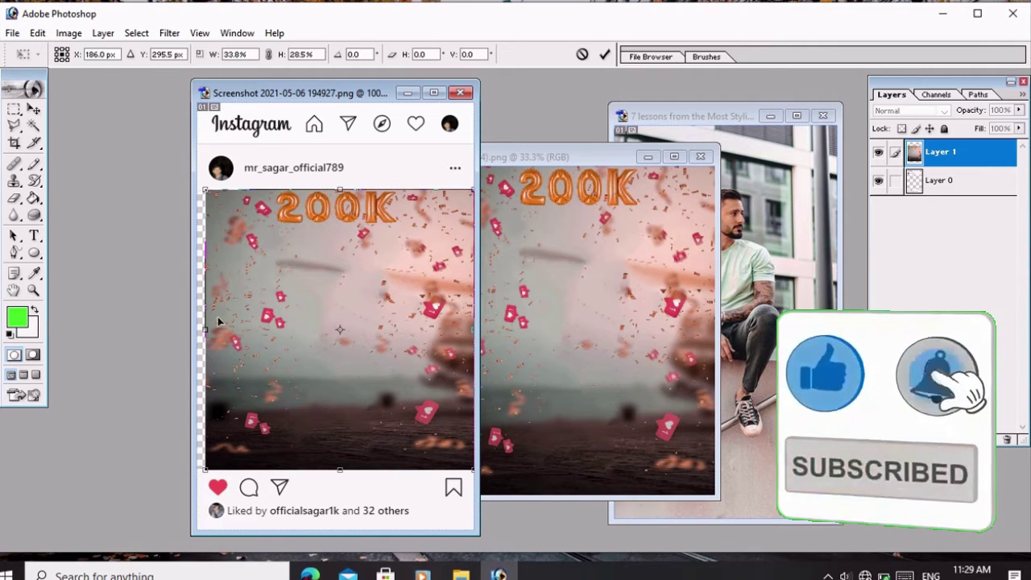
left_click_drag(207, 326, 197, 326)
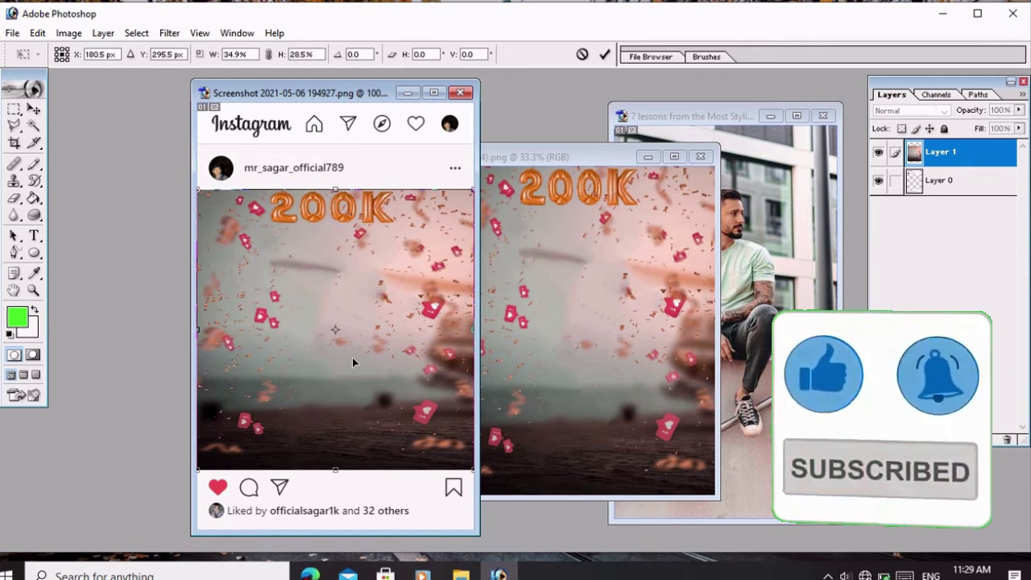
key("Return")
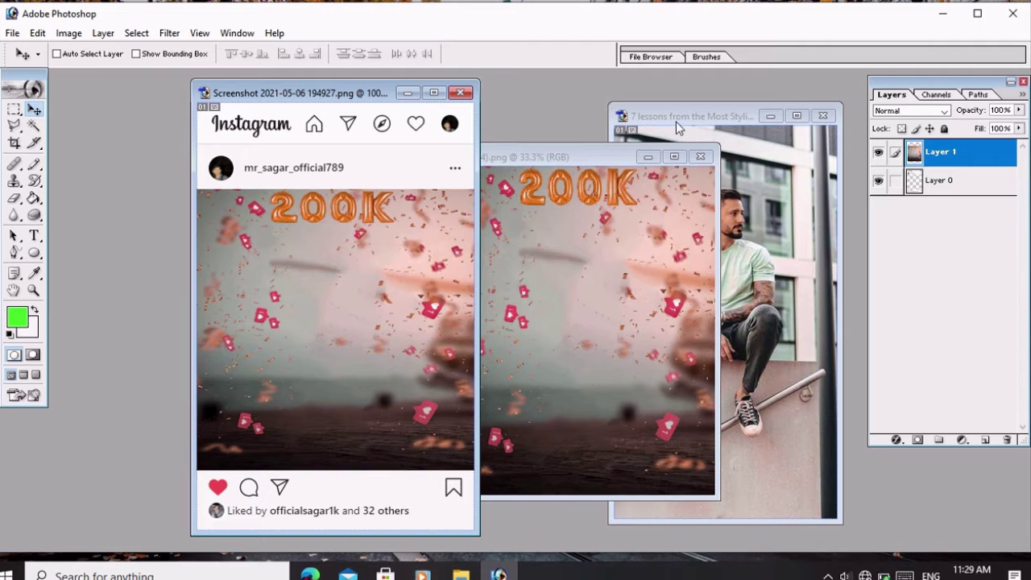
Close the 10 (4) background and make the seated-man photo the active document
left_click(678, 118)
left_click(434, 93)
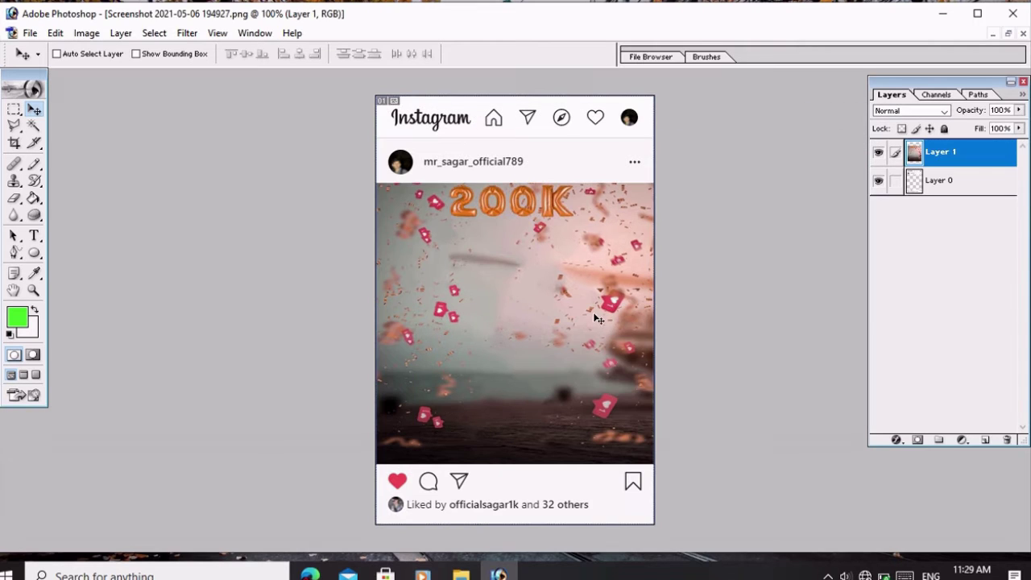
left_click(24, 375)
left_click(11, 376)
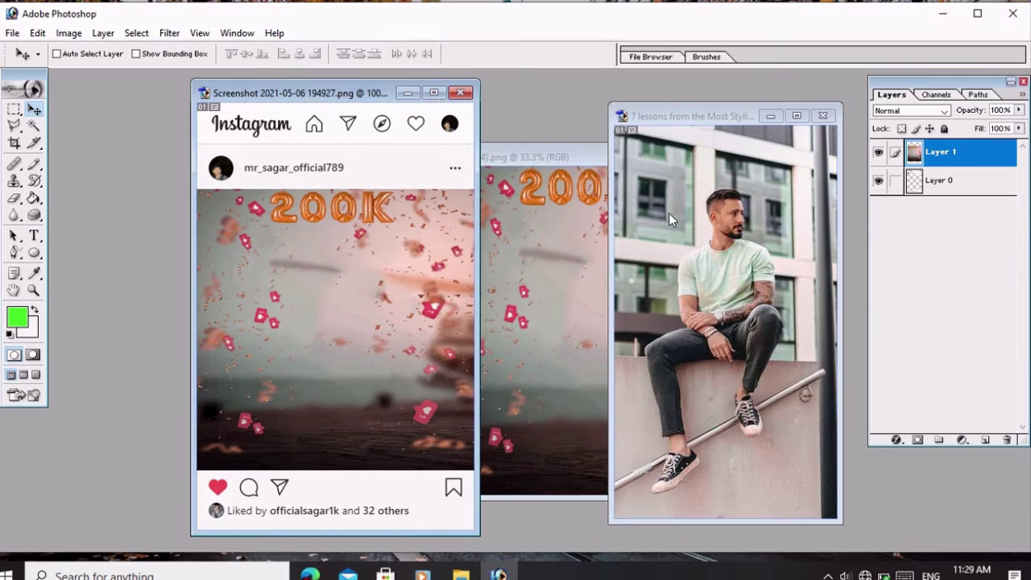
left_click(576, 165)
left_click(703, 153)
left_click(707, 121)
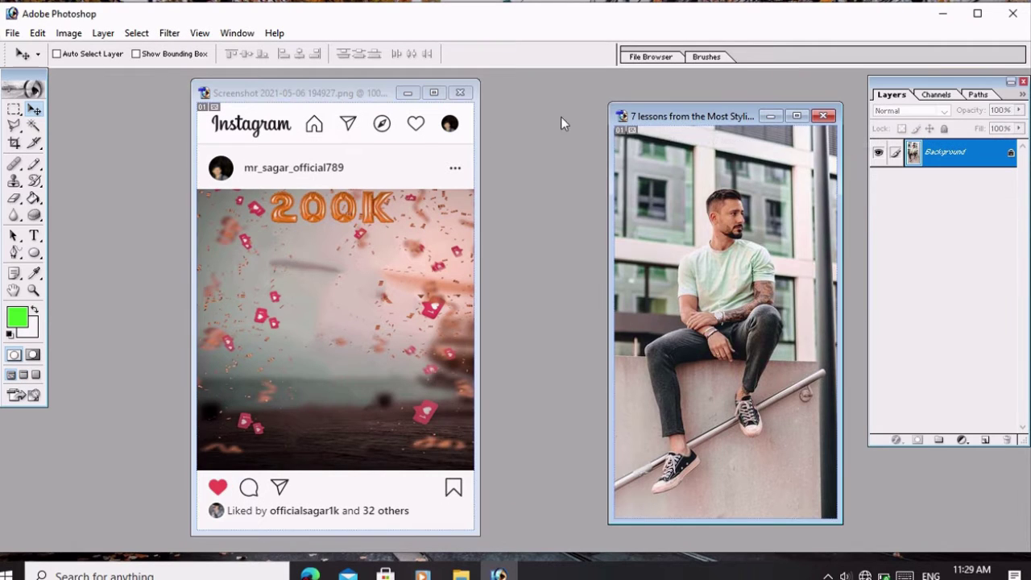
left_click_drag(706, 116, 506, 113)
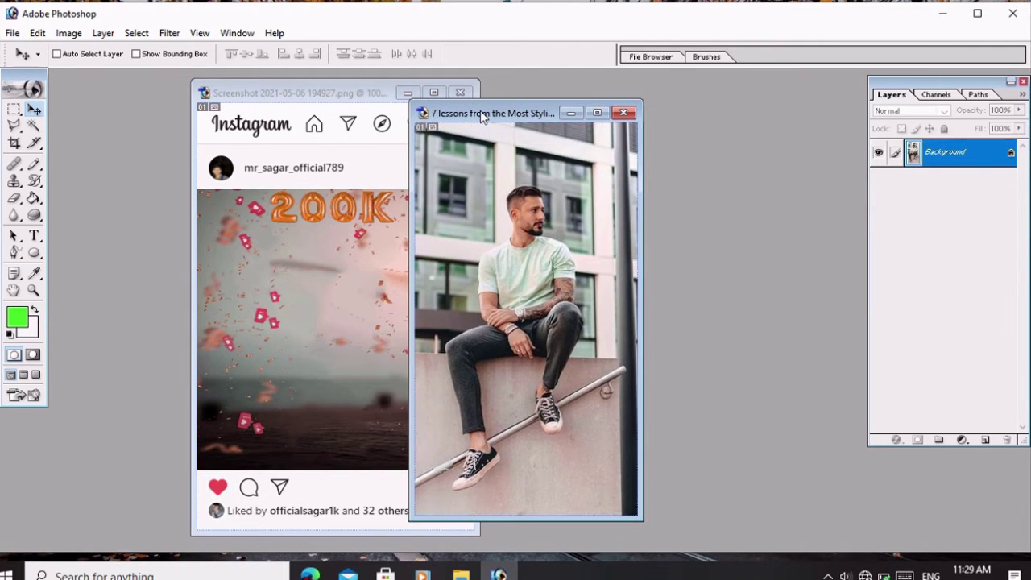
Maximize the seated-man photo and start zooming in on him
left_click(13, 125)
left_click(597, 112)
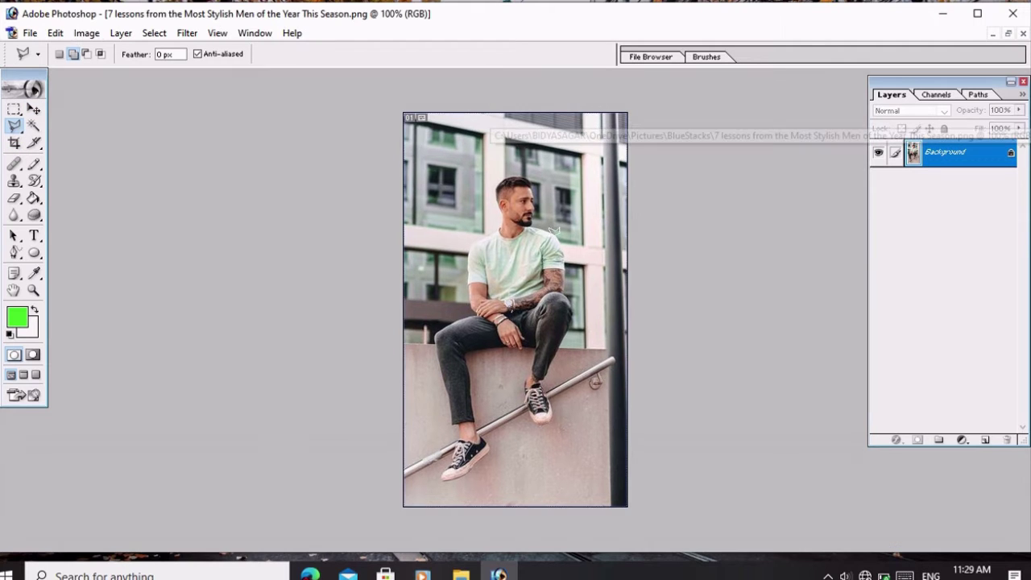
left_click(33, 290)
left_click(498, 351, "alt")
left_click(498, 351)
left_click(496, 184)
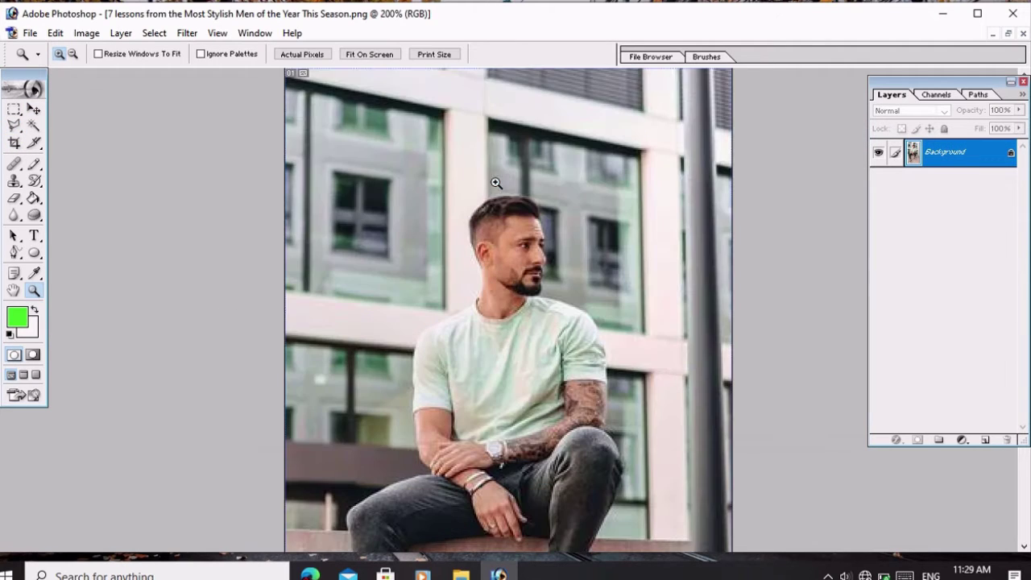
scroll(501, 338, "down", 2)
scroll(501, 339, "down", 2)
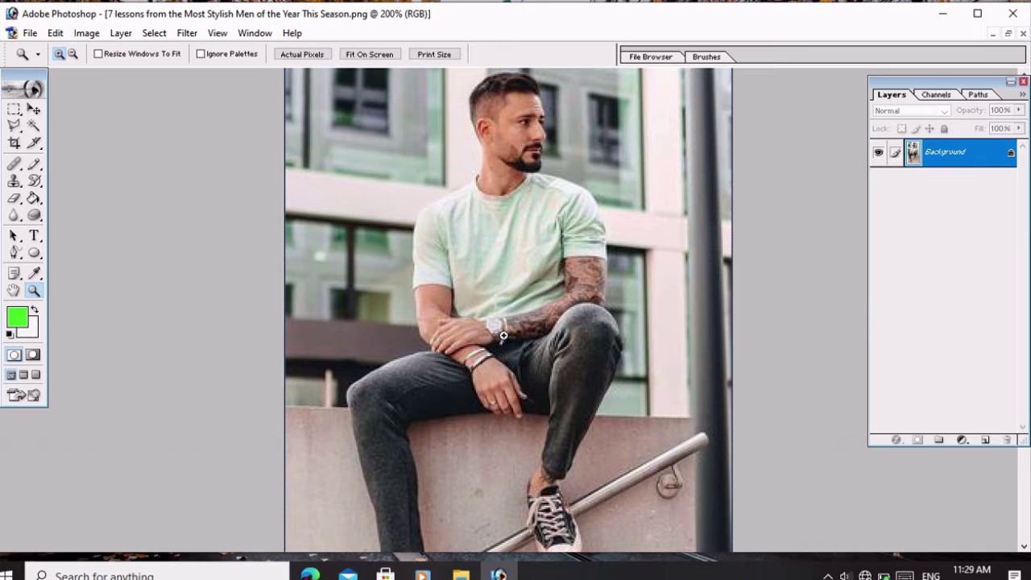
Zoom the man's photo to 300%, then to 400% on his head
left_click(508, 268)
scroll(510, 256, "up", 1)
scroll(513, 241, "up", 1)
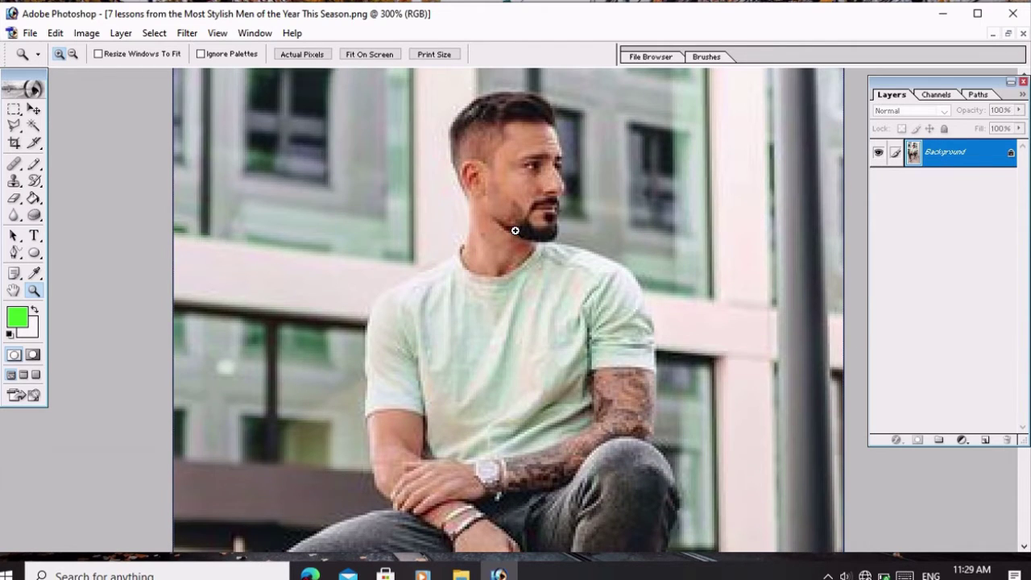
scroll(515, 231, "up", 1)
left_click(515, 232)
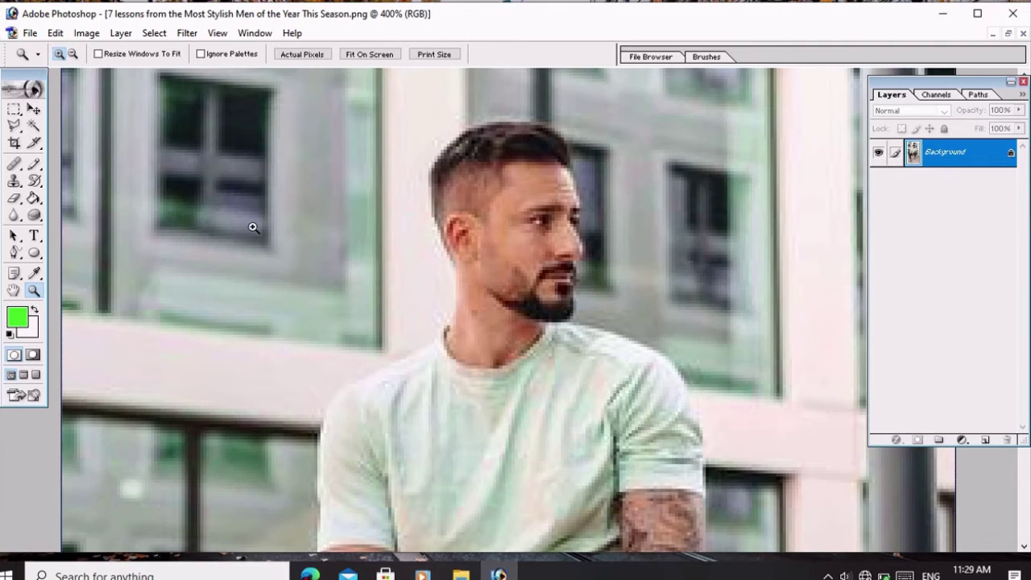
left_click(16, 128)
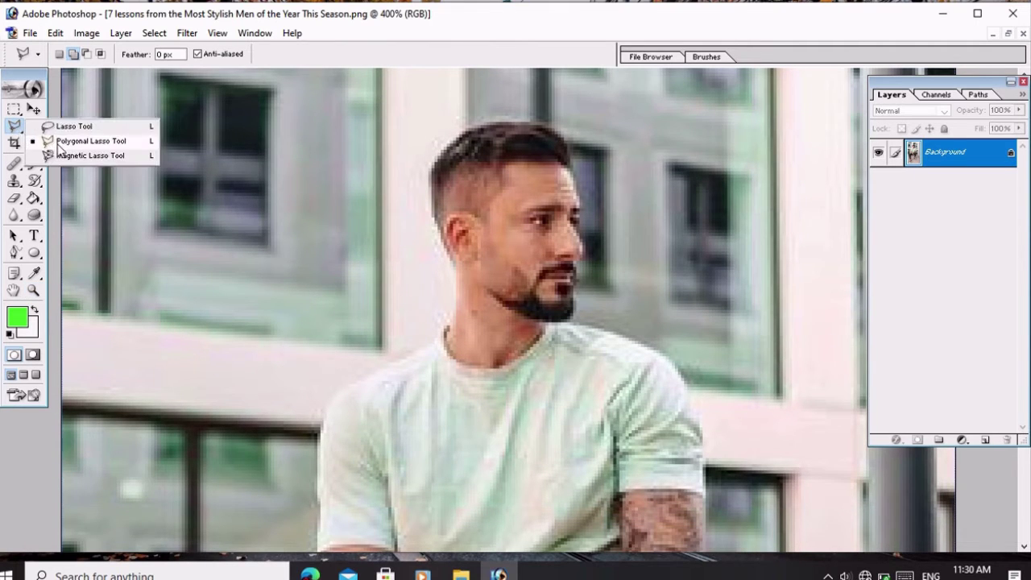
Trace a Polygonal Lasso outline from the shirt edge up the neck and ear, restarting once
left_click_drag(20, 137, 69, 140)
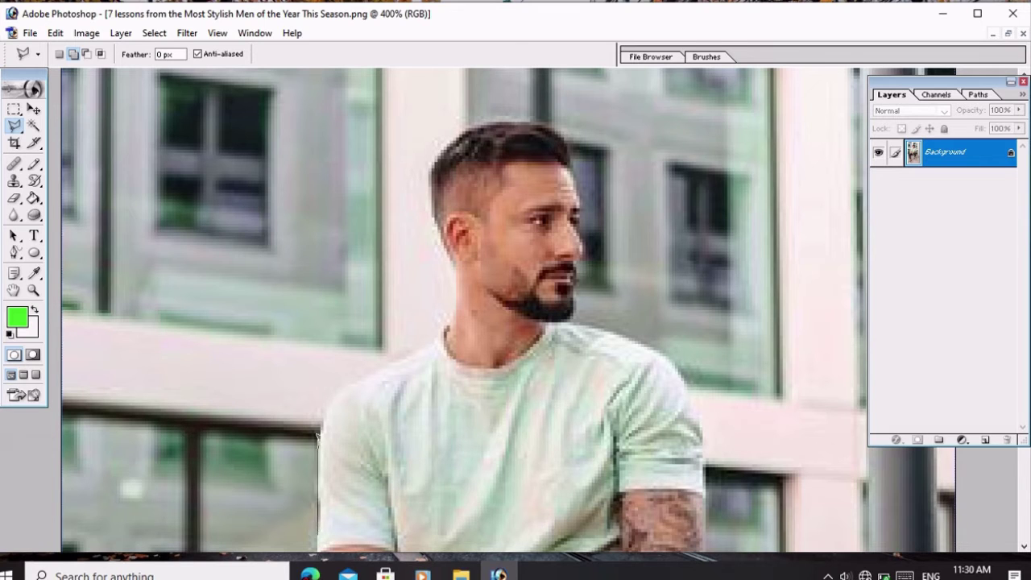
left_click_drag(317, 436, 322, 420)
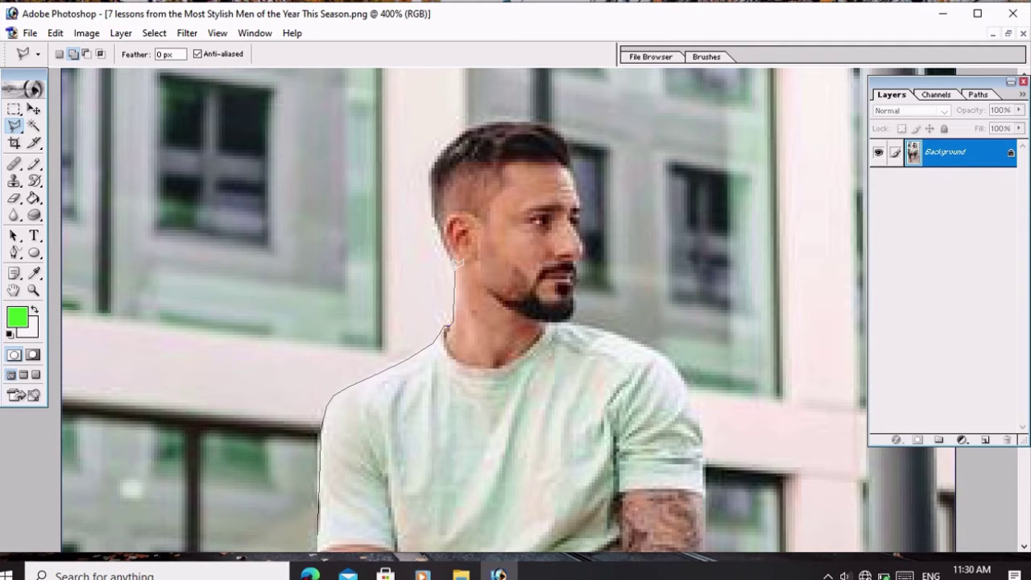
left_click(436, 210)
left_click(522, 122)
left_click(566, 127)
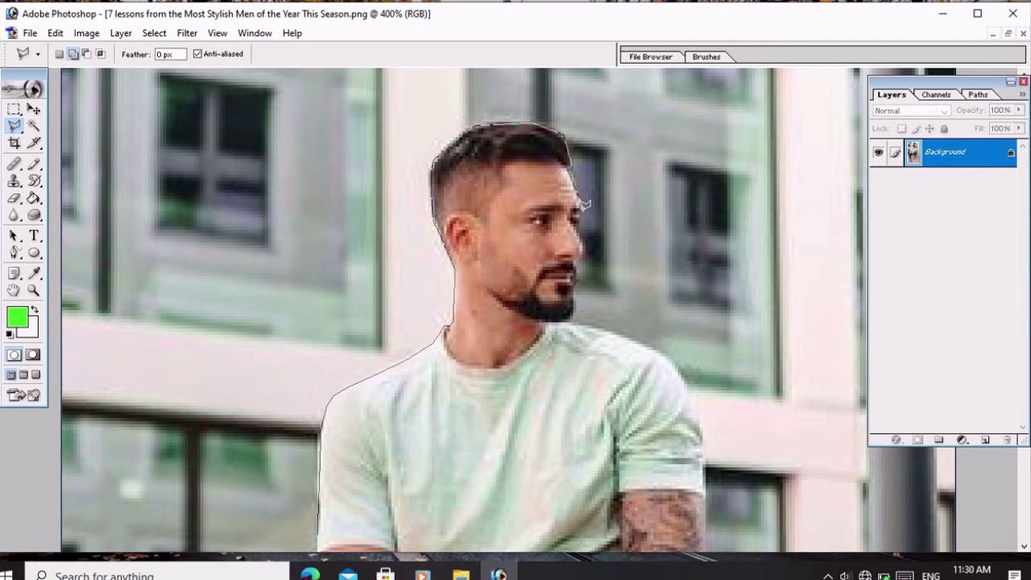
key("Escape")
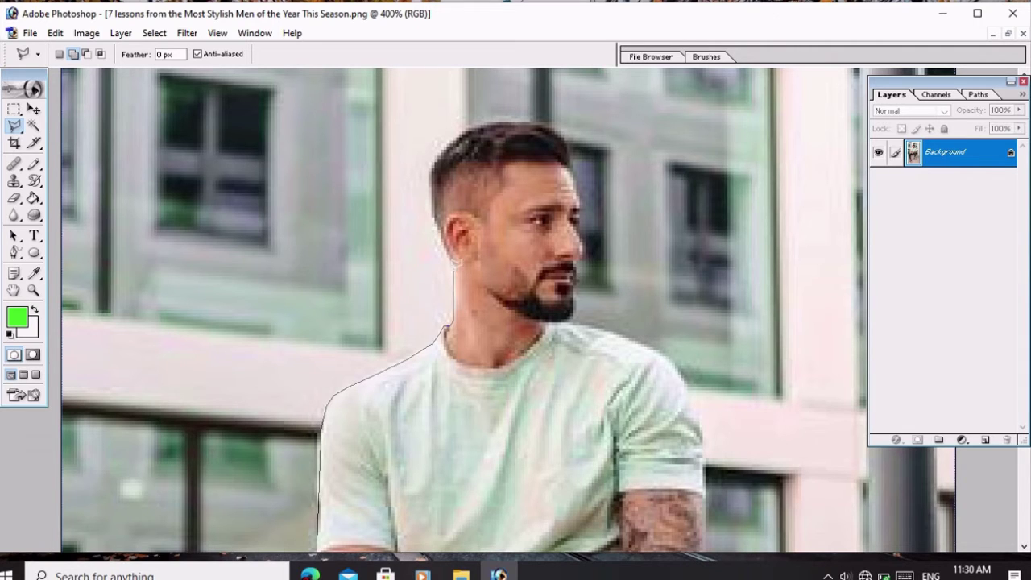
left_click(454, 263)
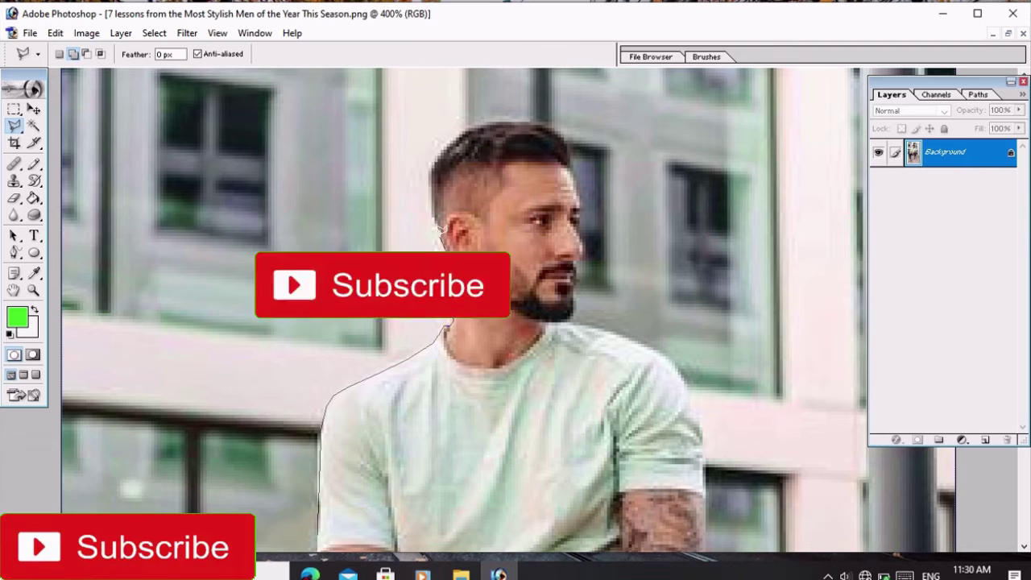
left_click(435, 205)
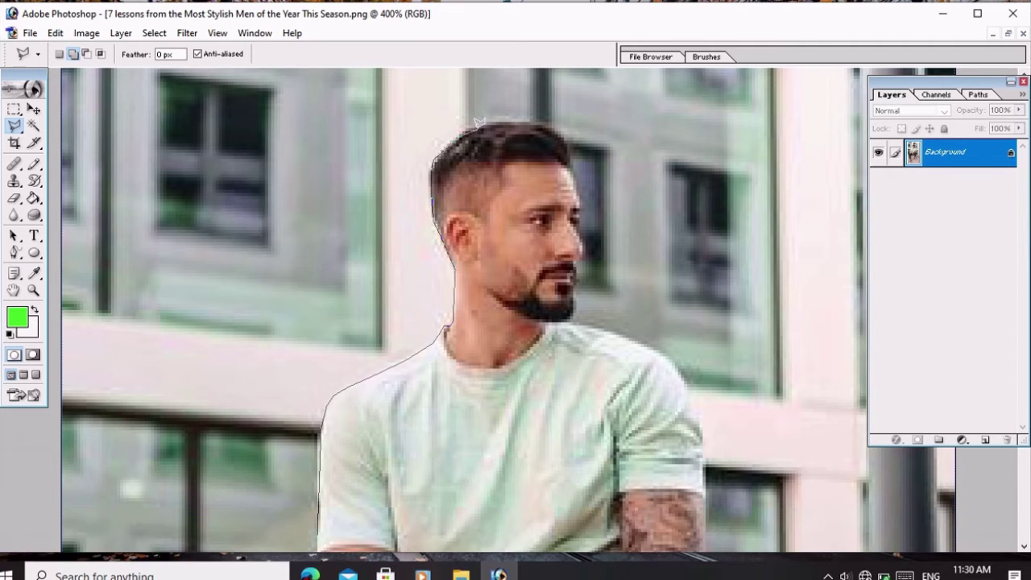
Continue the lasso outline over the hair and down to the pant cuff and lower leg
mouse_move(476, 119)
left_mouse_down()
mouse_move(567, 129)
mouse_move(581, 218)
left_mouse_up()
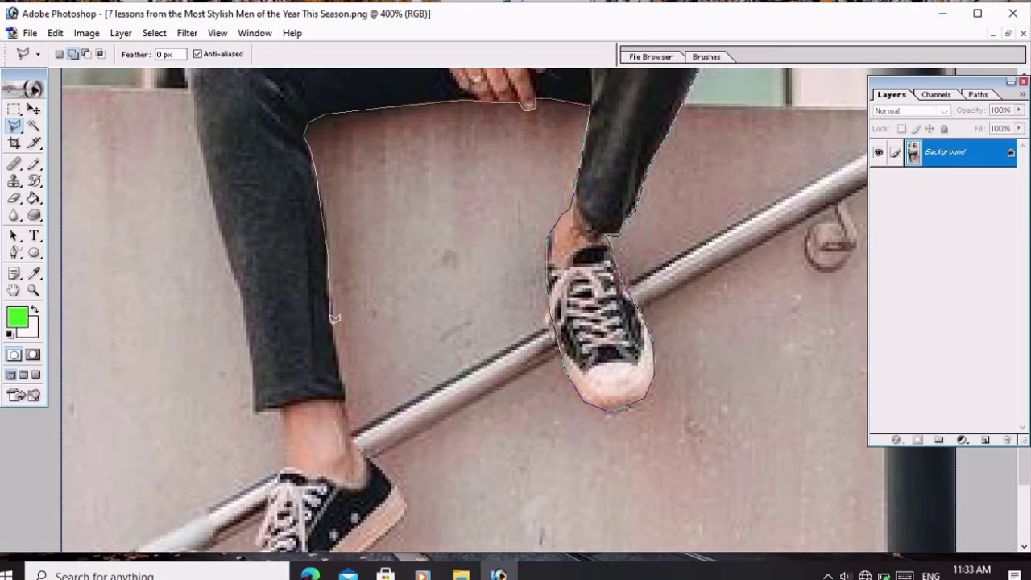
left_click(333, 332)
left_click(246, 349)
left_click(213, 184)
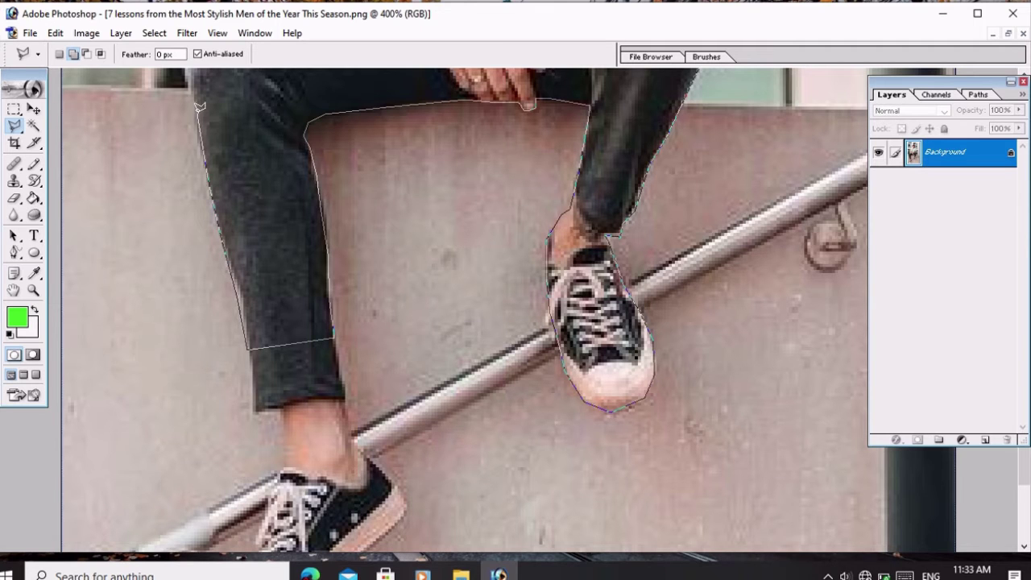
scroll(197, 70, "up", 5)
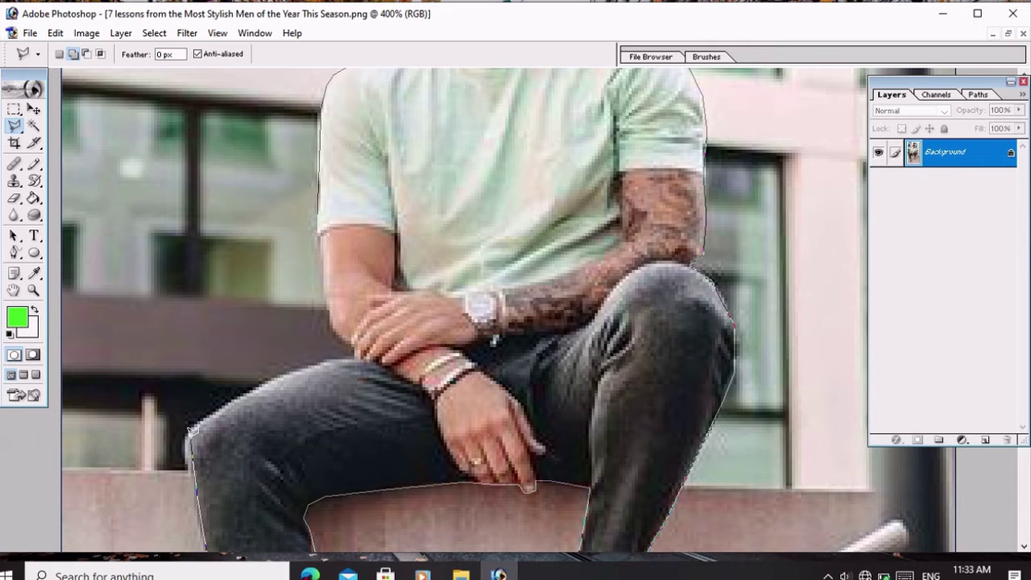
Trace the pant edge and arm, then close the outline into a selection of the man
left_click(192, 425)
left_click(265, 384)
left_click(353, 348)
left_click(327, 308)
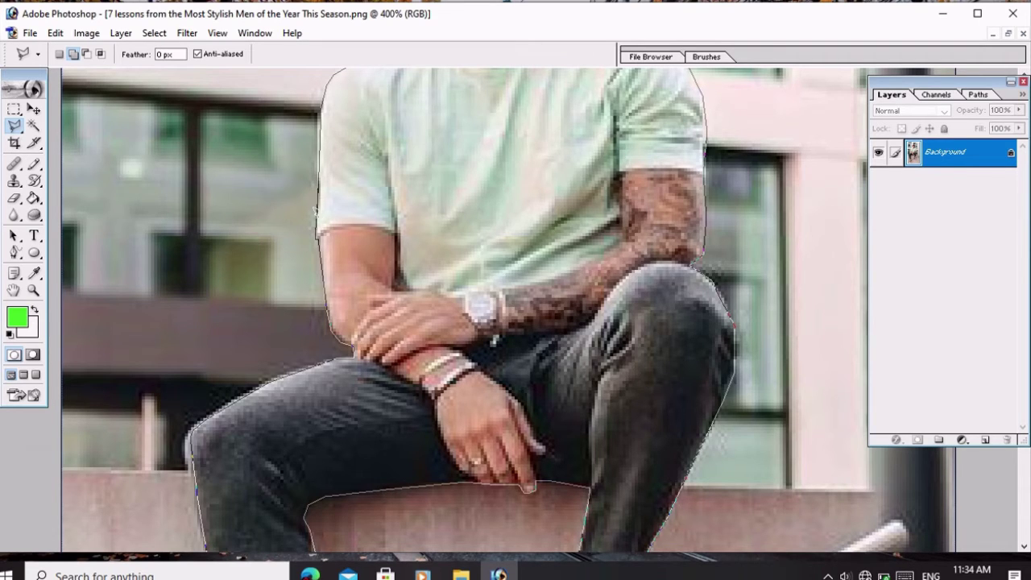
left_click(315, 213)
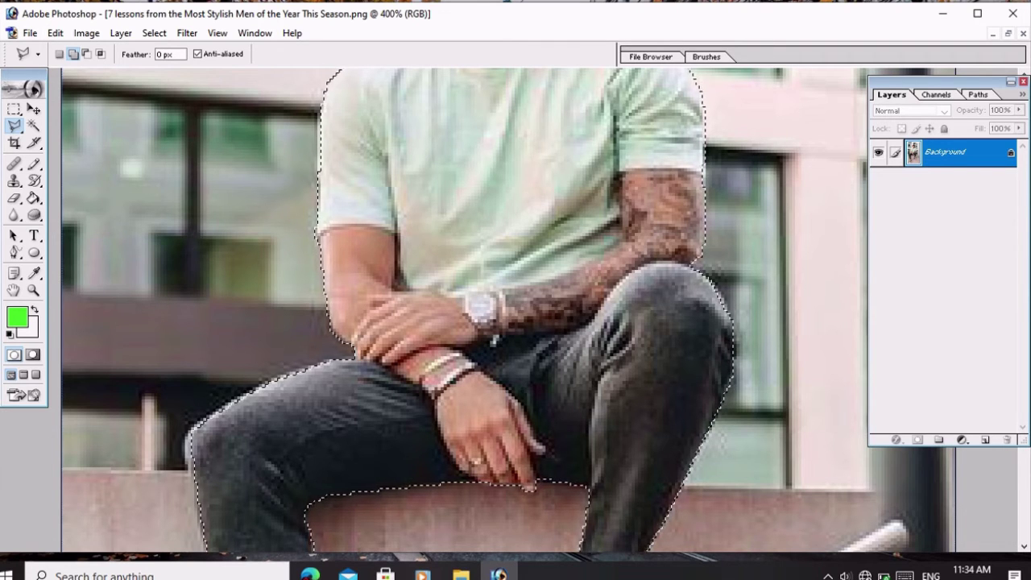
left_click(35, 290)
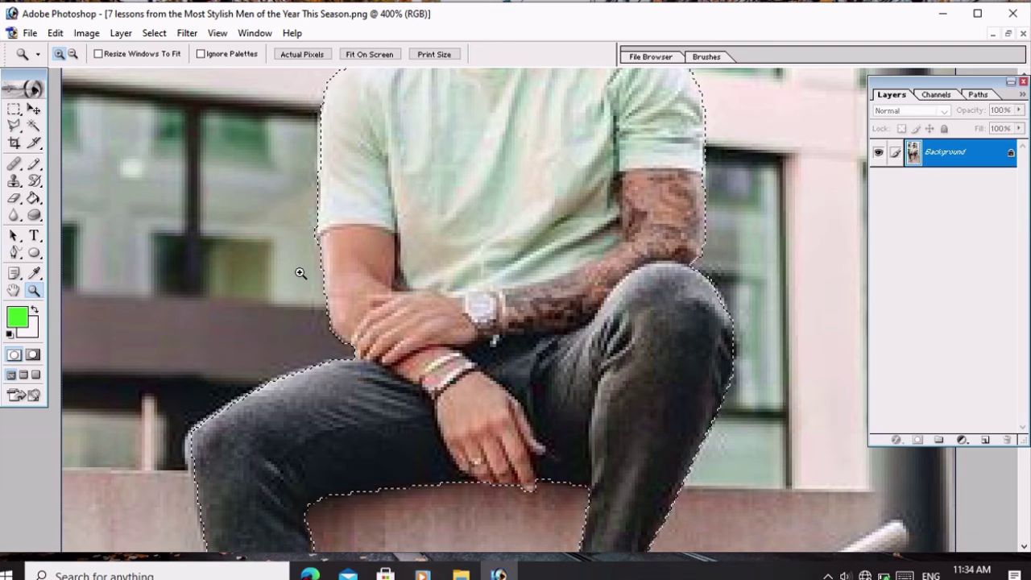
right_click(395, 277)
Zoom the man's photo out through 300% and 200% to 100%
left_click(437, 358)
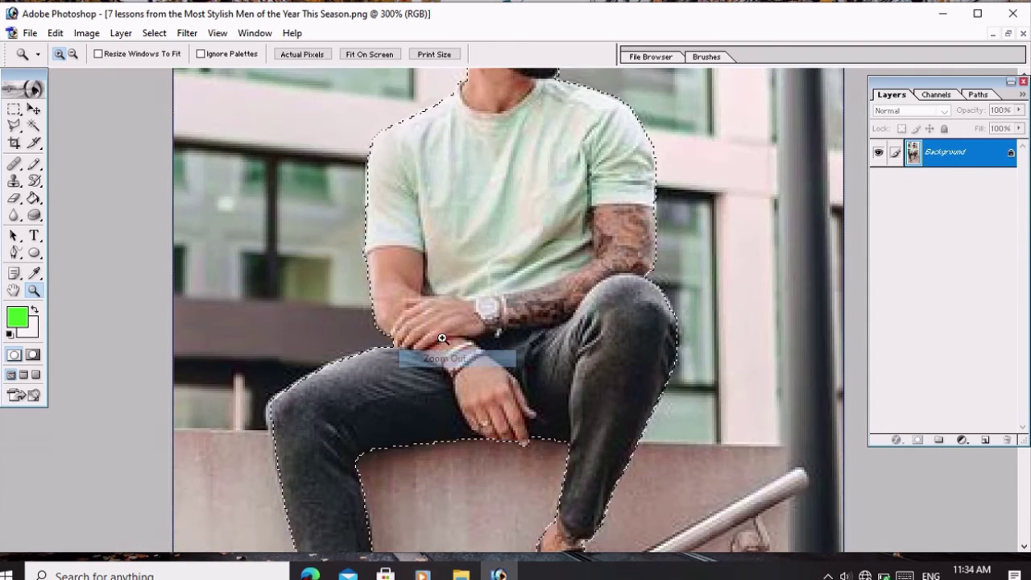
right_click(463, 256)
left_click(502, 339)
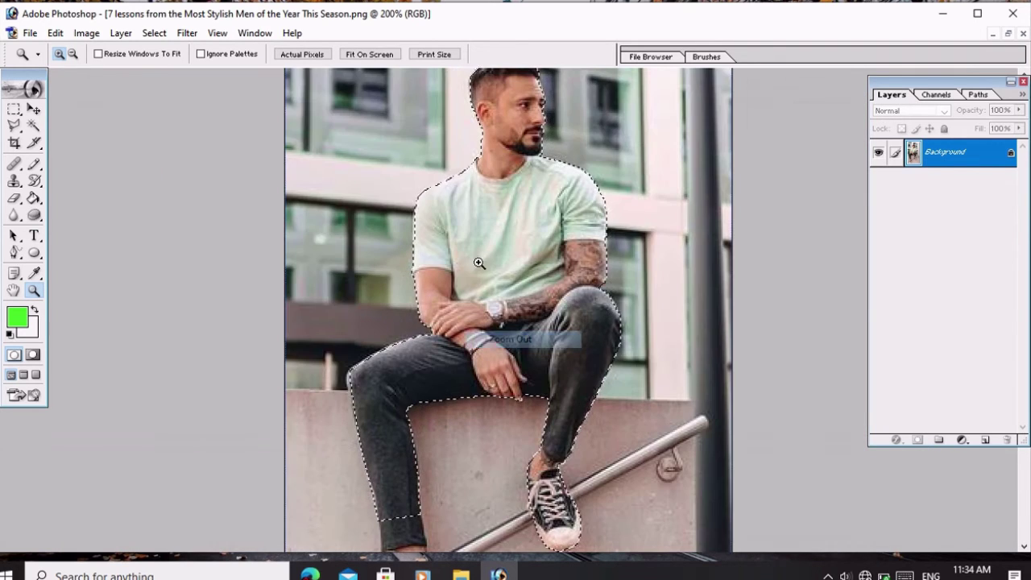
right_click(476, 259)
left_click(520, 343)
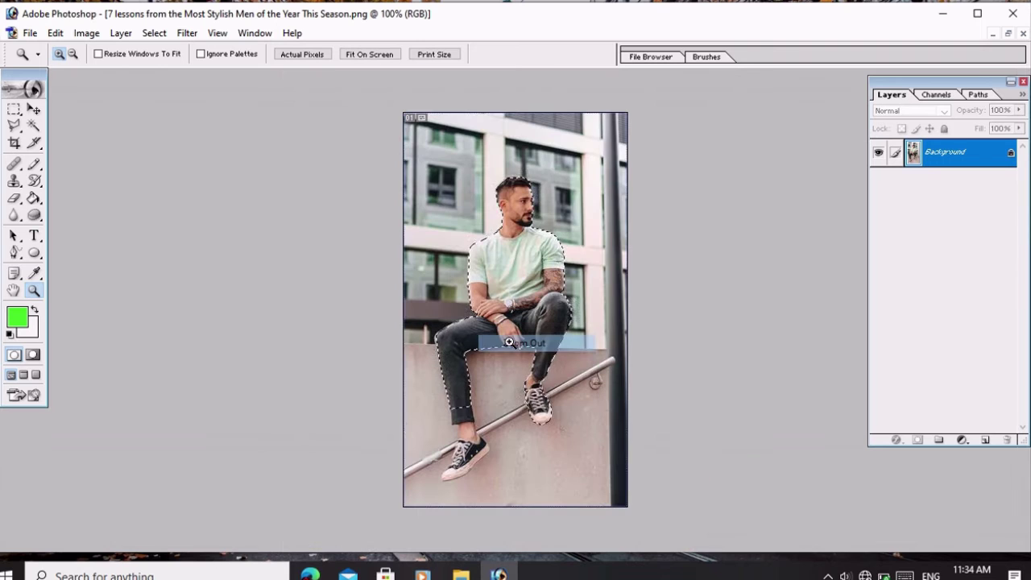
left_click(22, 376)
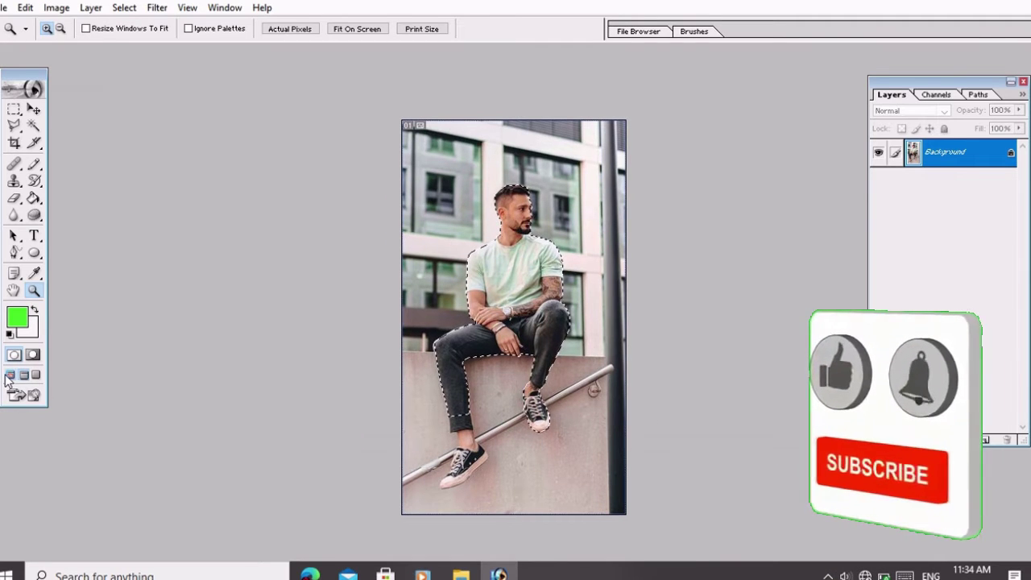
left_click(11, 375)
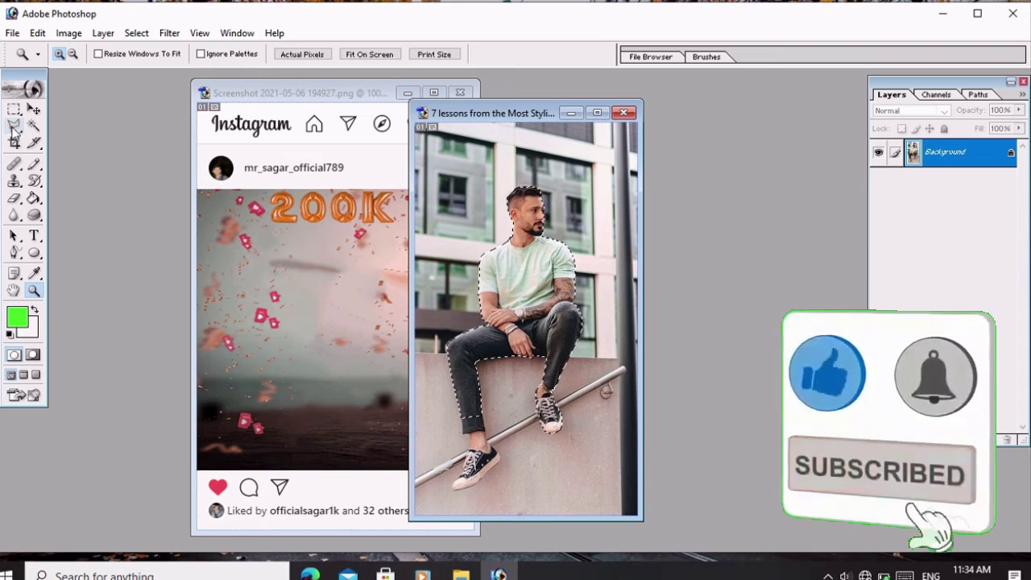
Drag the selected man into the Instagram post and position him at the bottom centre
left_click(33, 108)
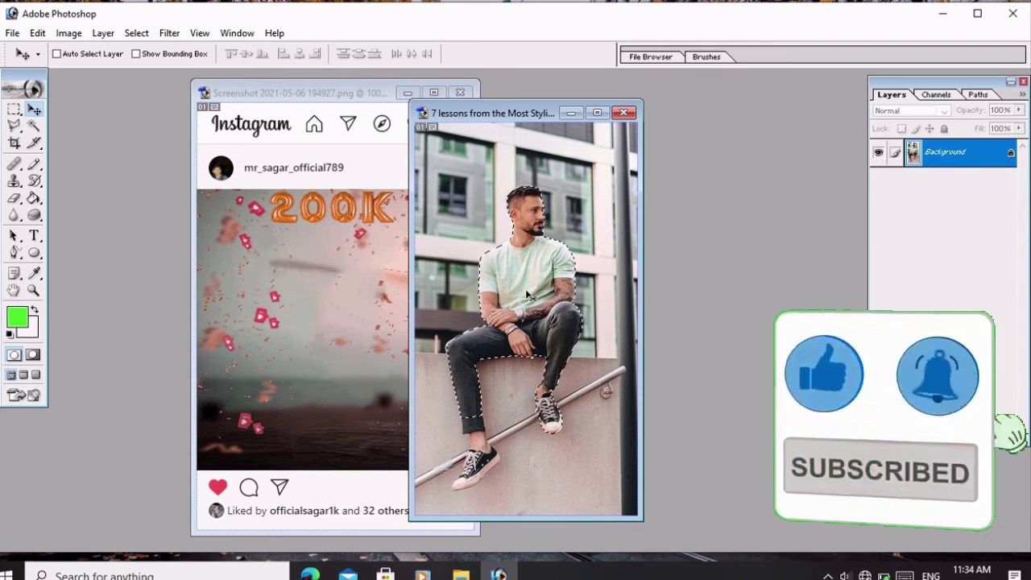
left_click_drag(524, 299, 286, 273)
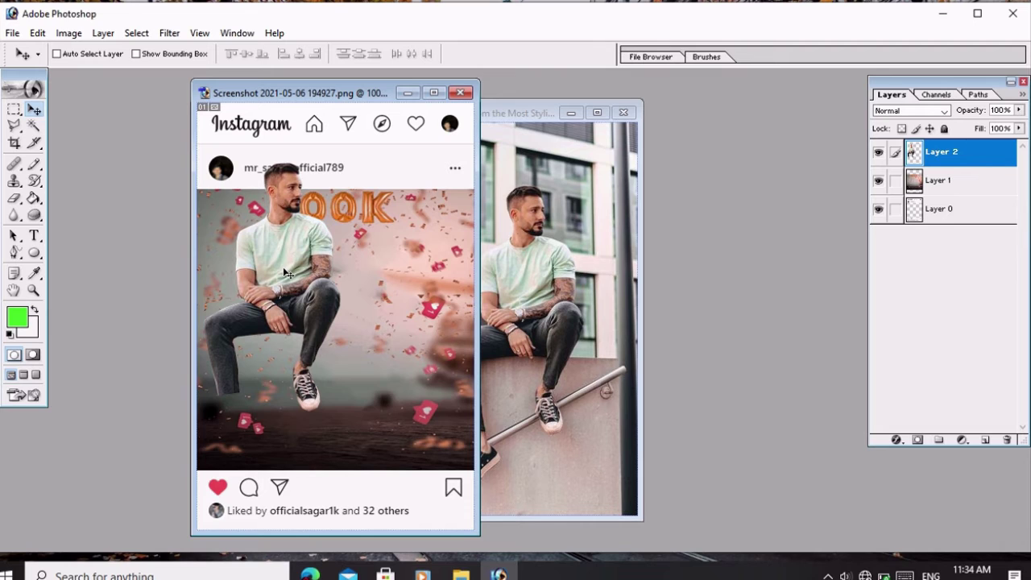
left_click_drag(299, 268, 321, 402)
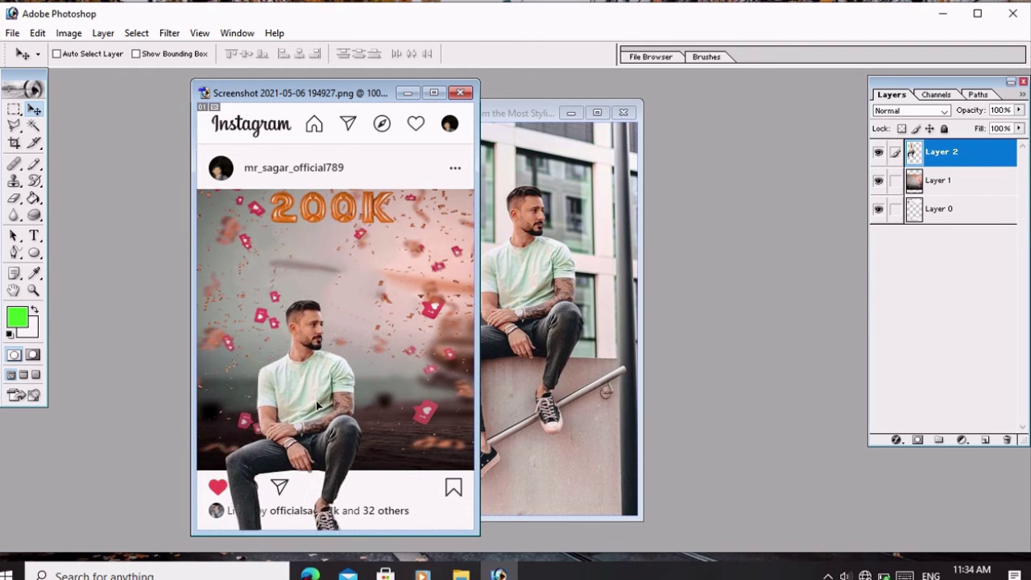
left_click_drag(321, 401, 327, 407)
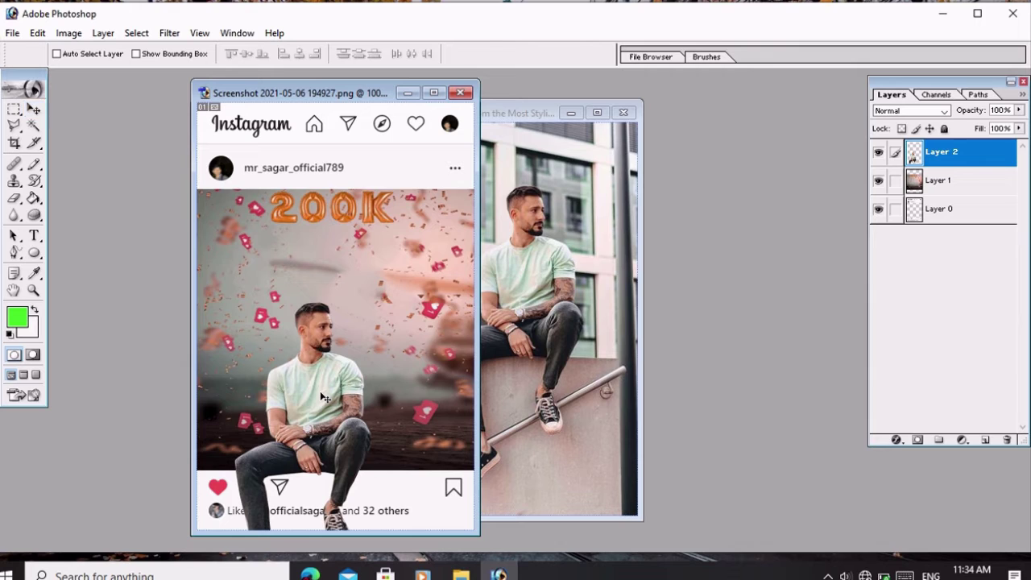
Free-transform the man to about 122% wide and 114% tall, shifting him slightly
key("ctrl+t")
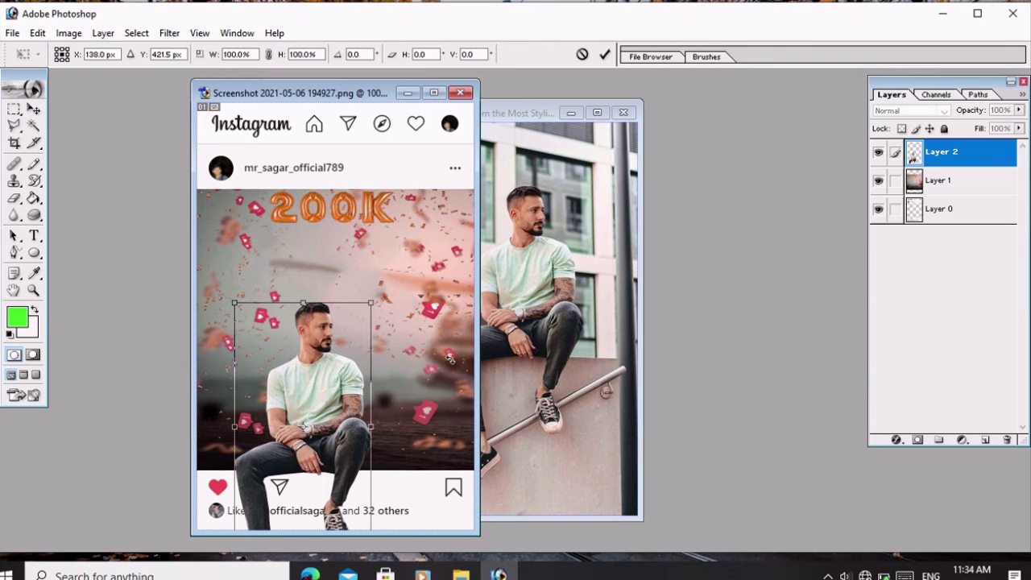
left_click_drag(376, 431, 402, 432)
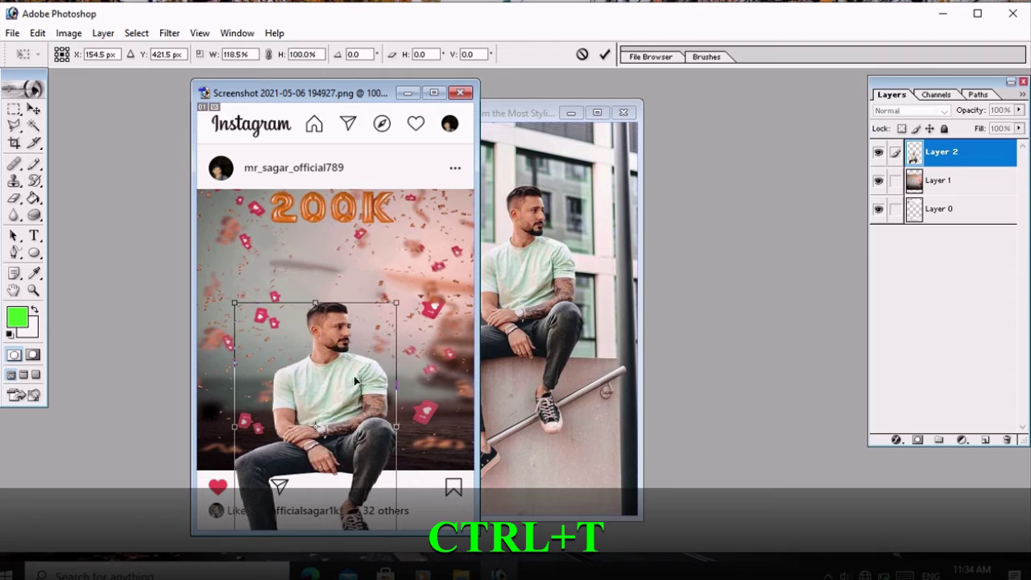
left_click_drag(323, 306, 328, 289)
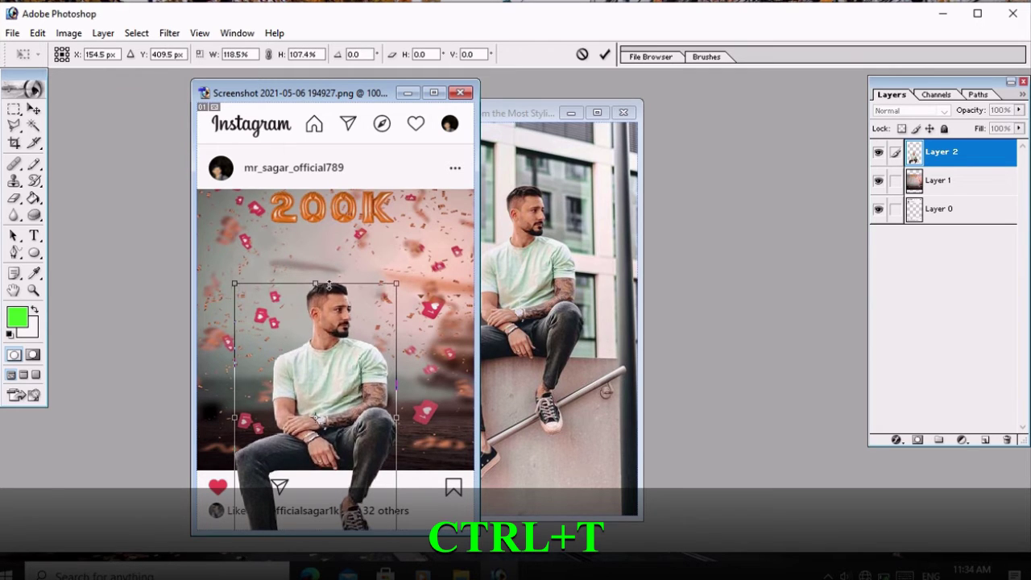
left_click_drag(328, 290, 330, 276)
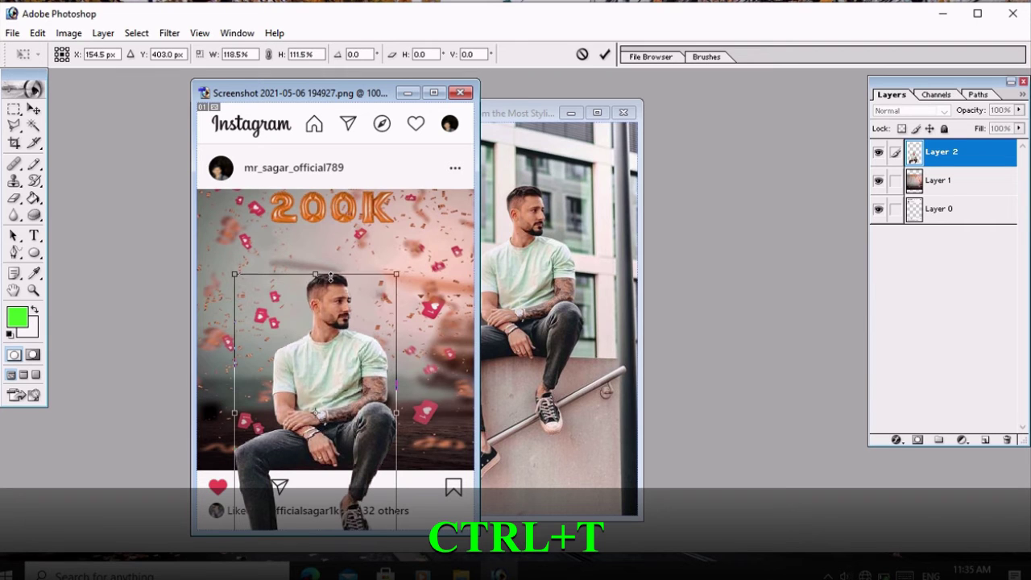
left_click_drag(325, 390, 327, 392)
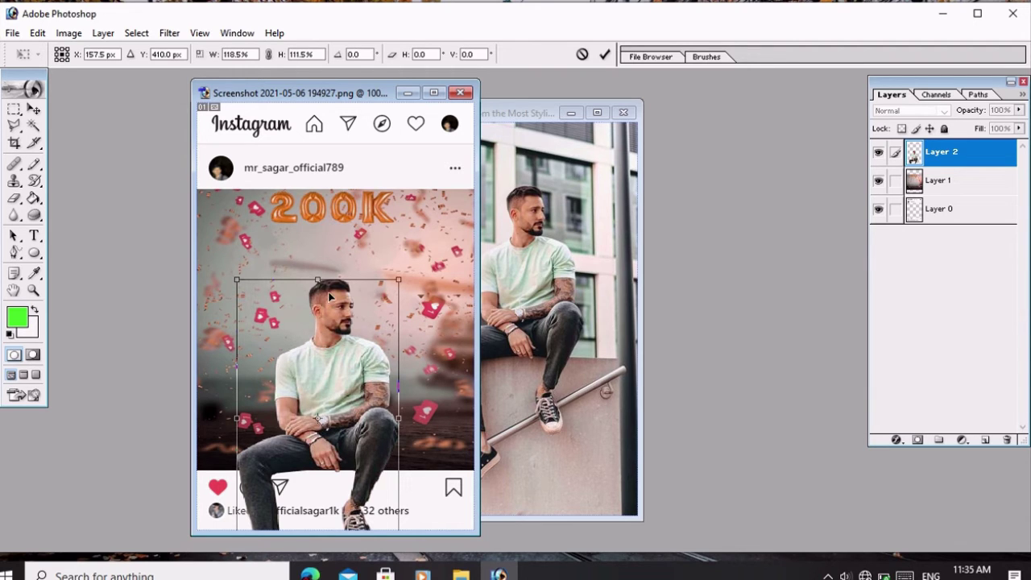
left_click_drag(330, 285, 332, 276)
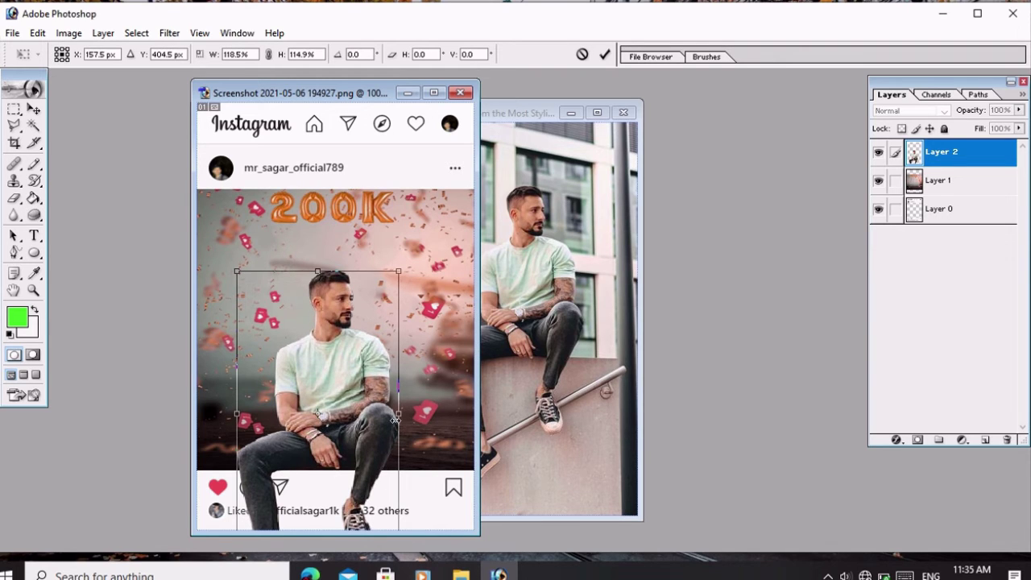
left_click_drag(400, 415, 404, 415)
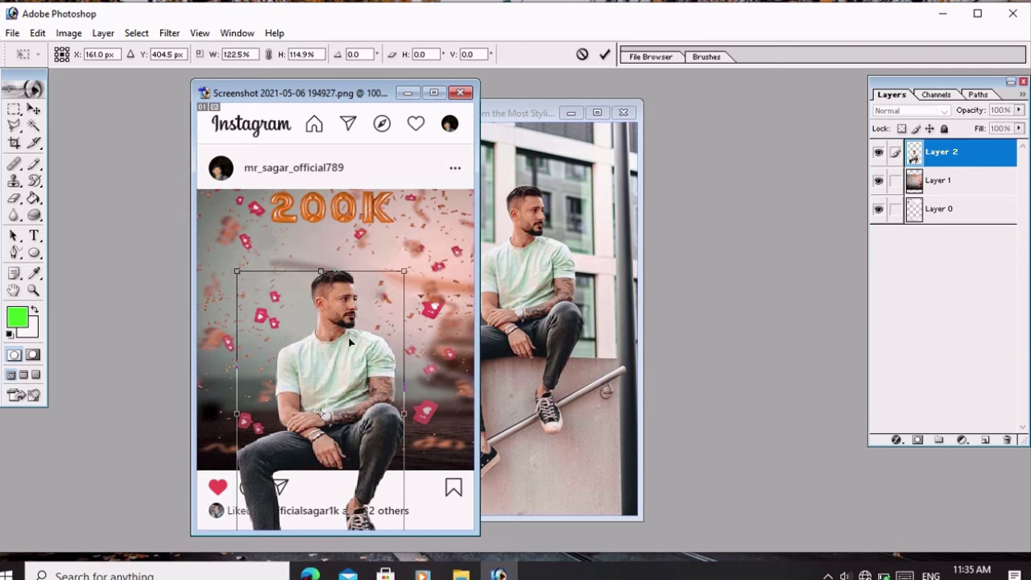
Stretch the man slightly taller, nudge him down-left, and commit at about 122.5% × 117.6%
left_click_drag(333, 270, 335, 264)
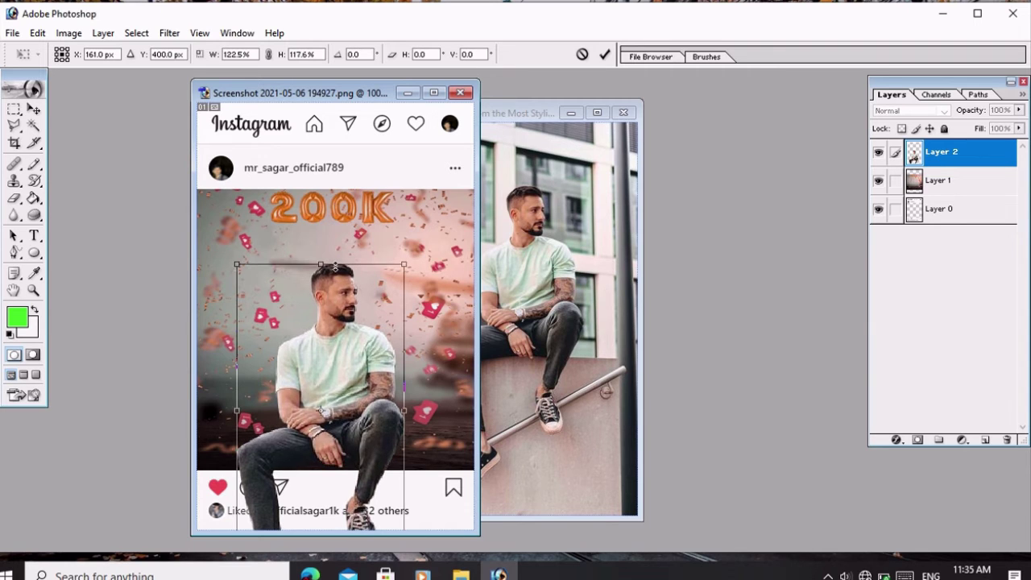
left_click_drag(326, 355, 325, 357)
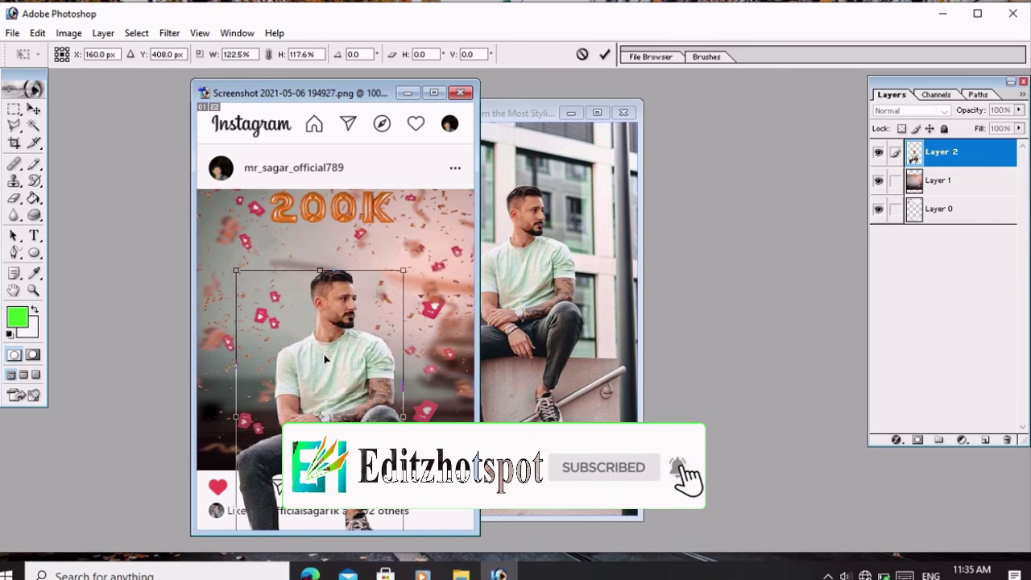
key("ctrl+plus")
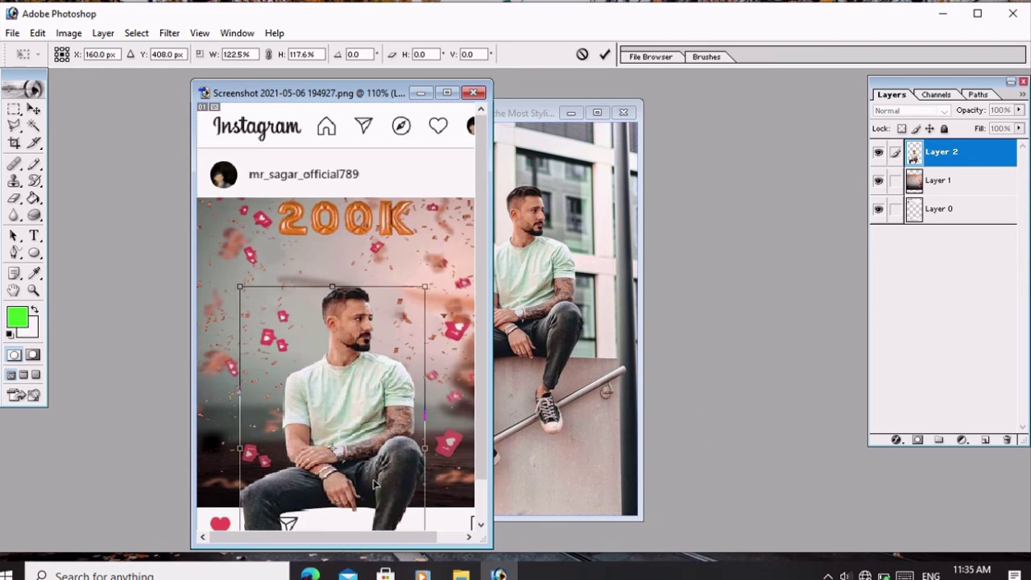
scroll(375, 484, "down", 1)
scroll(375, 483, "down", 1)
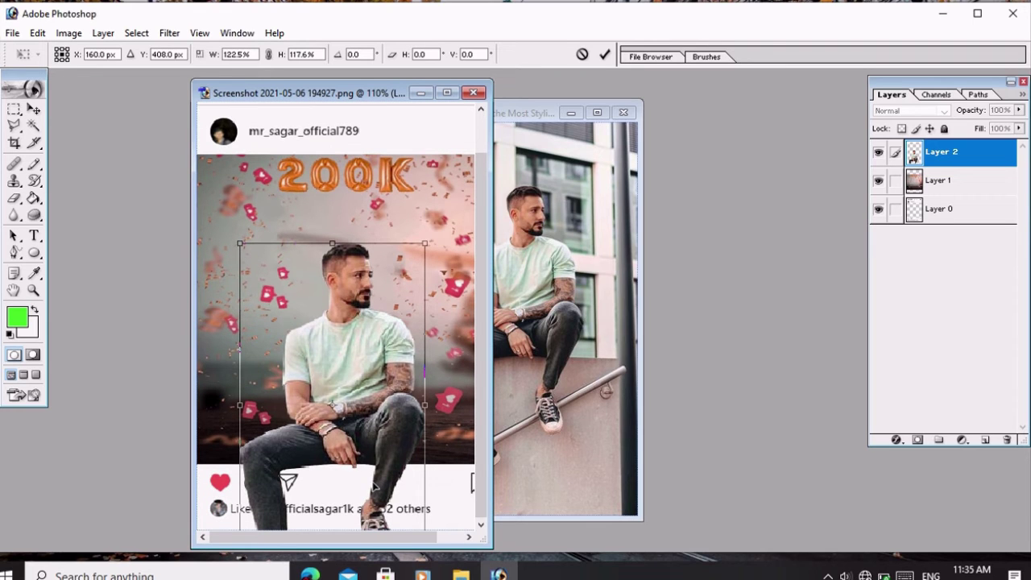
scroll(364, 436, "up", 1)
scroll(362, 431, "up", 1)
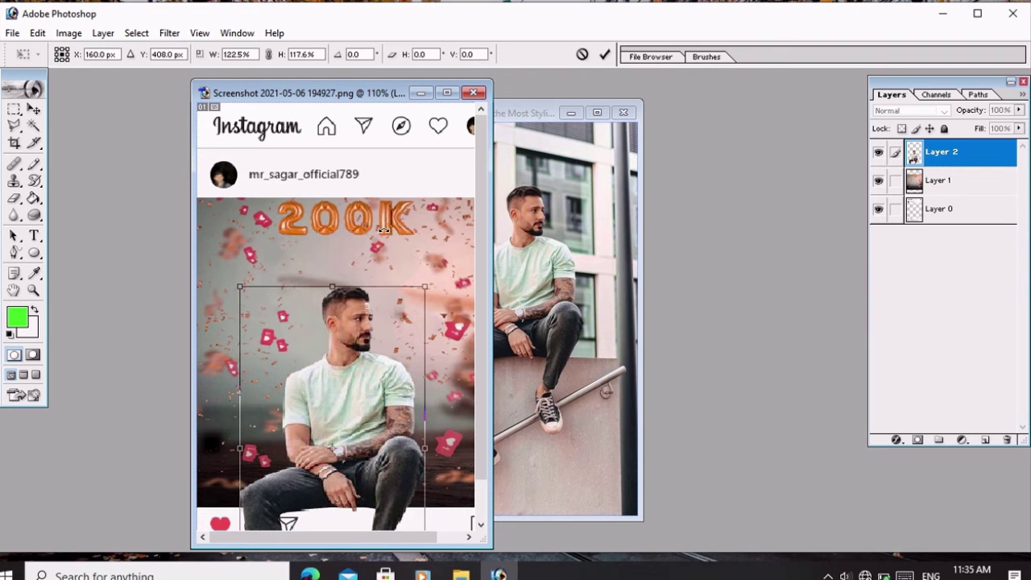
key("Return")
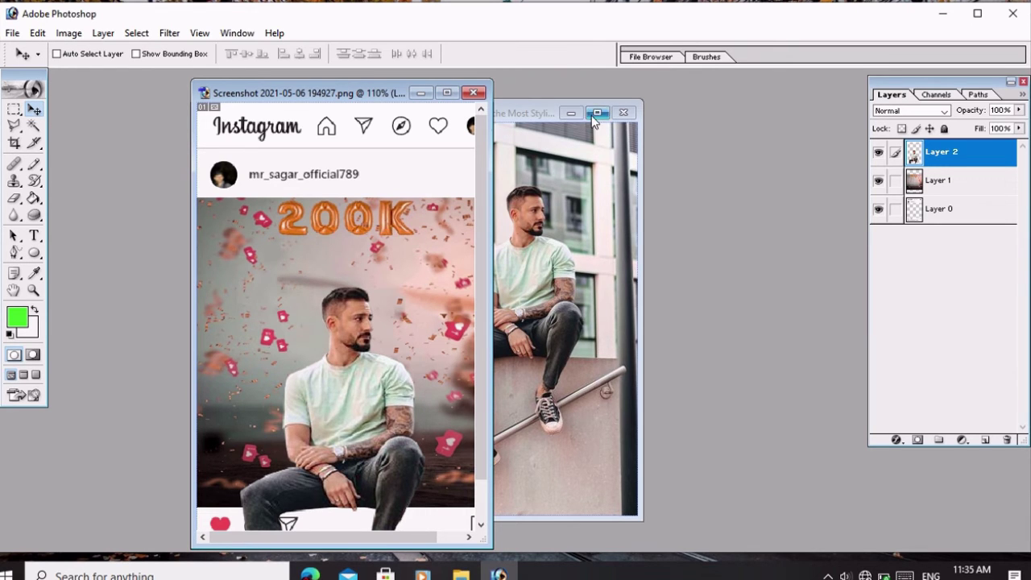
Close the original man photo without saving and maximize the composite window
left_click(598, 113)
left_click(626, 111)
left_click(518, 231)
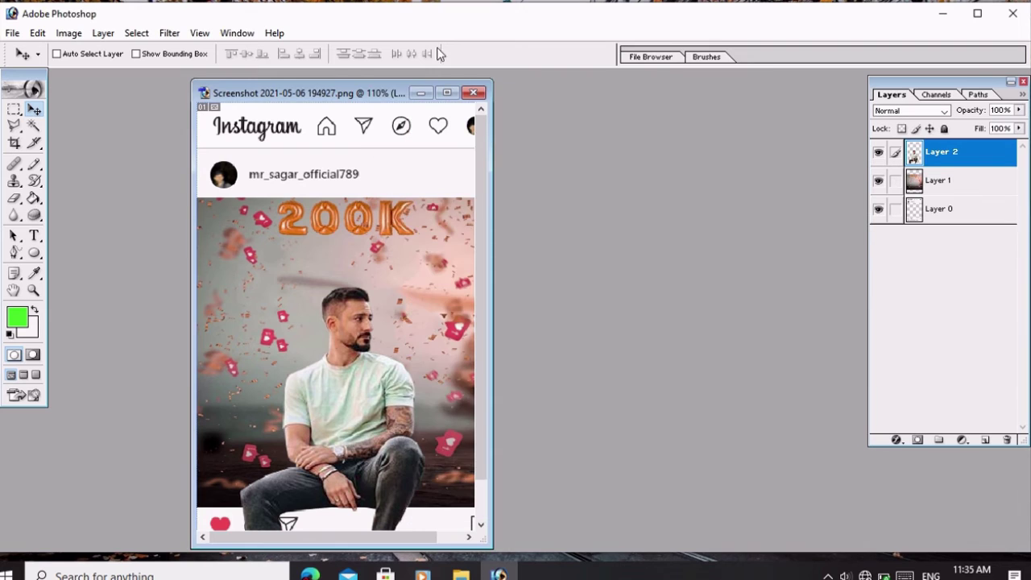
left_click(447, 93)
Zoom in to 300% on the man's arms, then back out to the whole post
key("z")
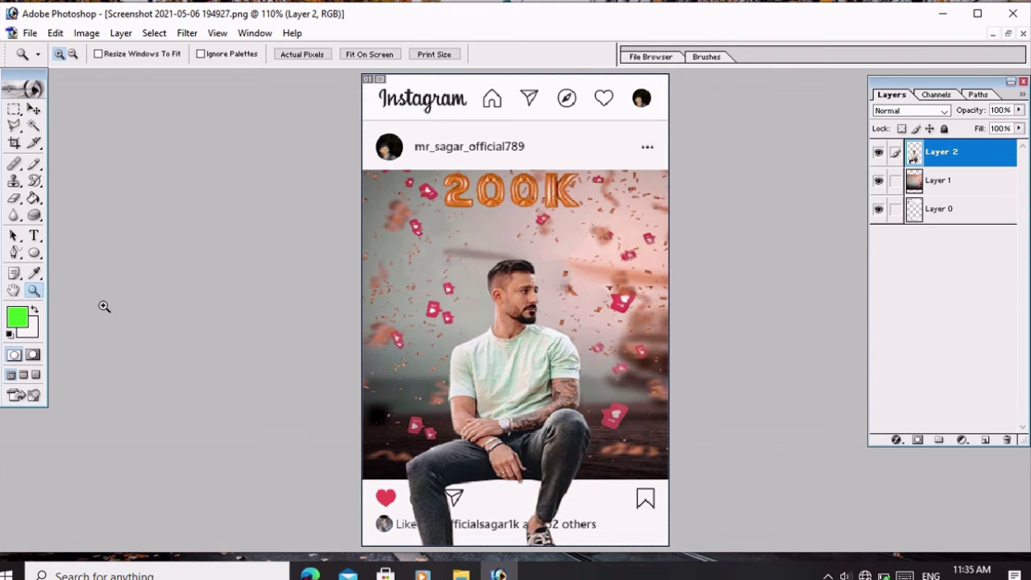
left_click(514, 421)
left_click(508, 347, "alt")
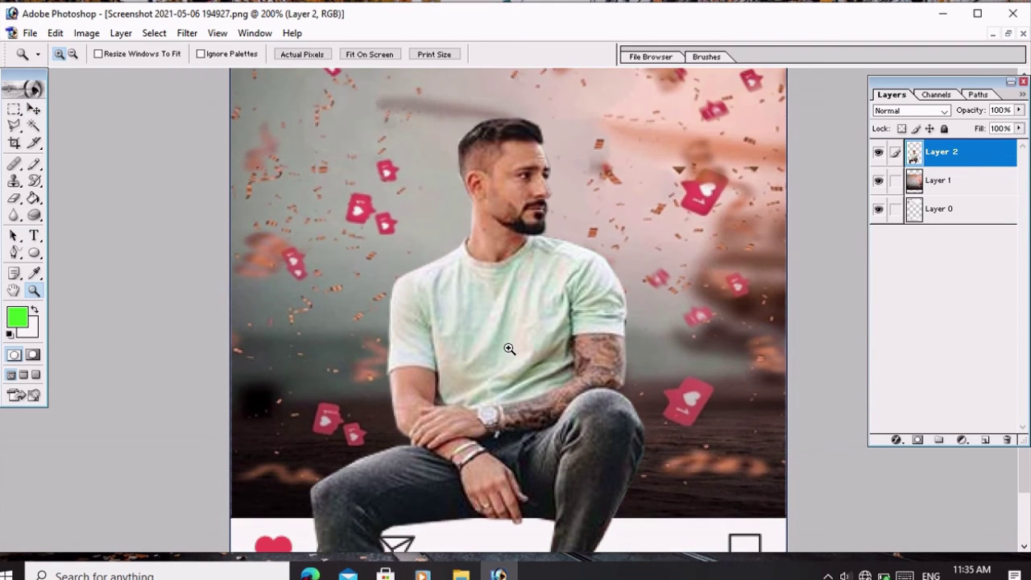
left_click(508, 347)
left_click(501, 310)
right_click(500, 298)
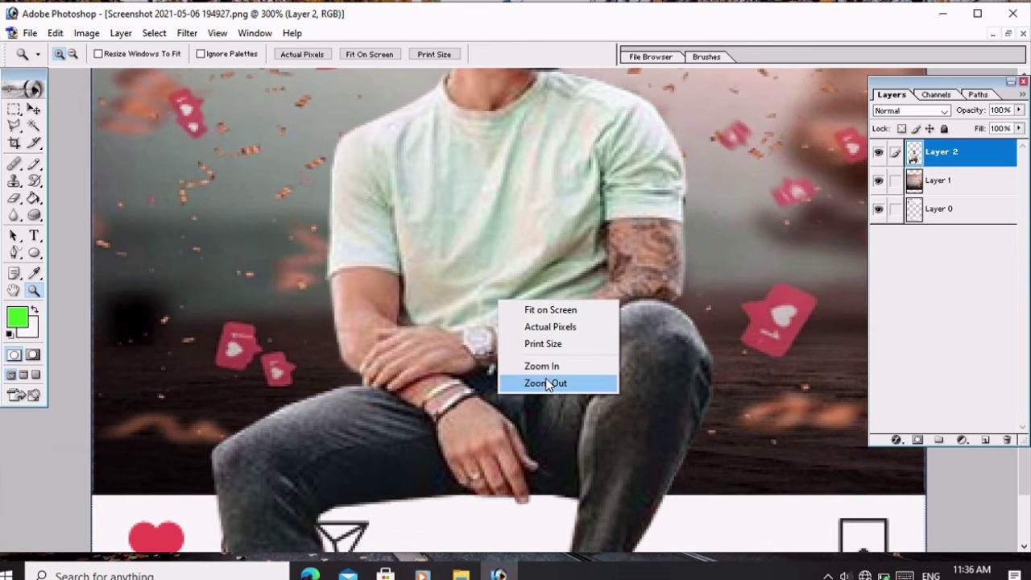
left_click(545, 382)
right_click(509, 233)
left_click(537, 317)
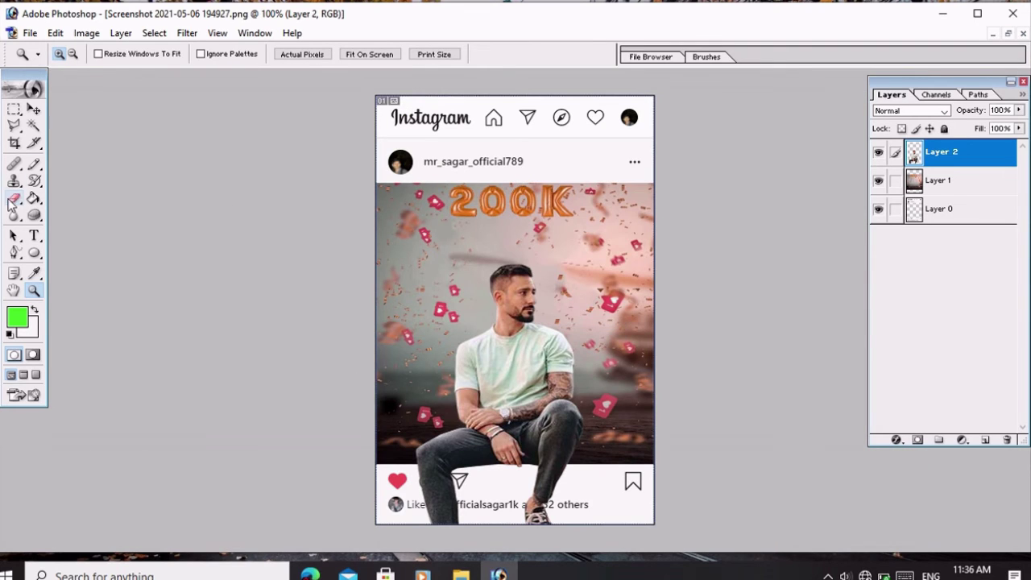
Select the Eraser with a 25-pixel brush at 5% opacity
left_click_drag(14, 198, 64, 198)
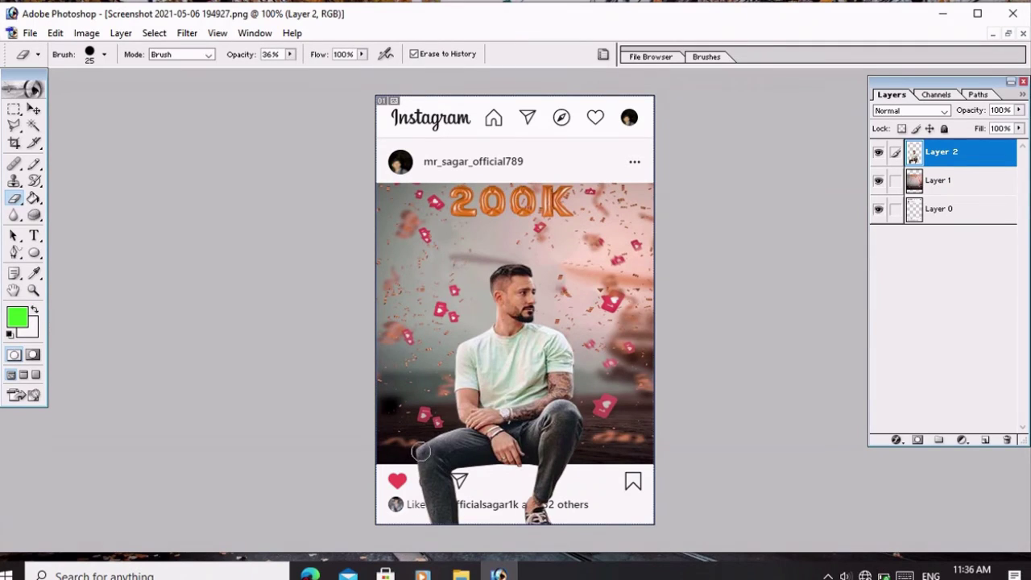
left_click(290, 54)
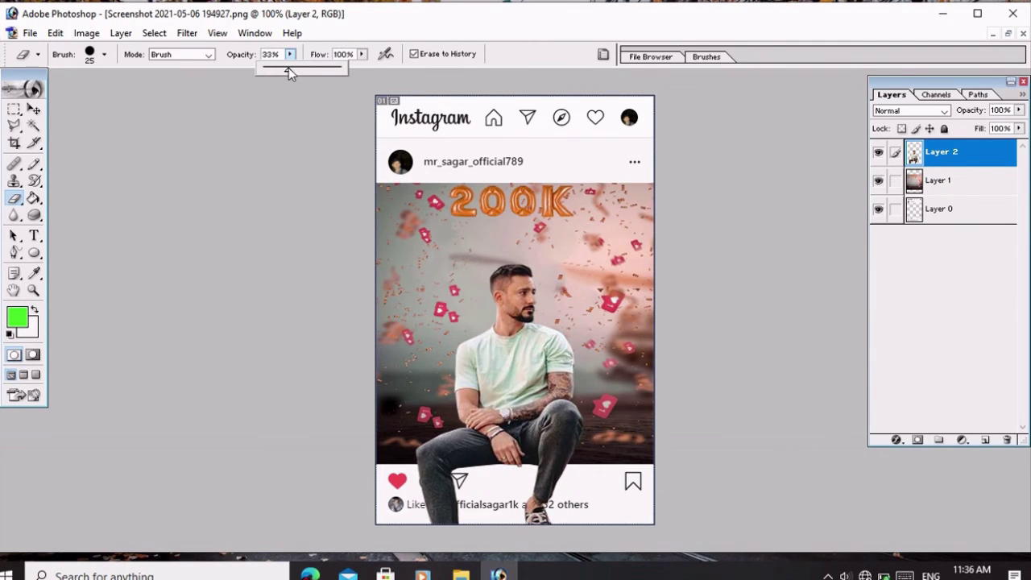
left_click(408, 442)
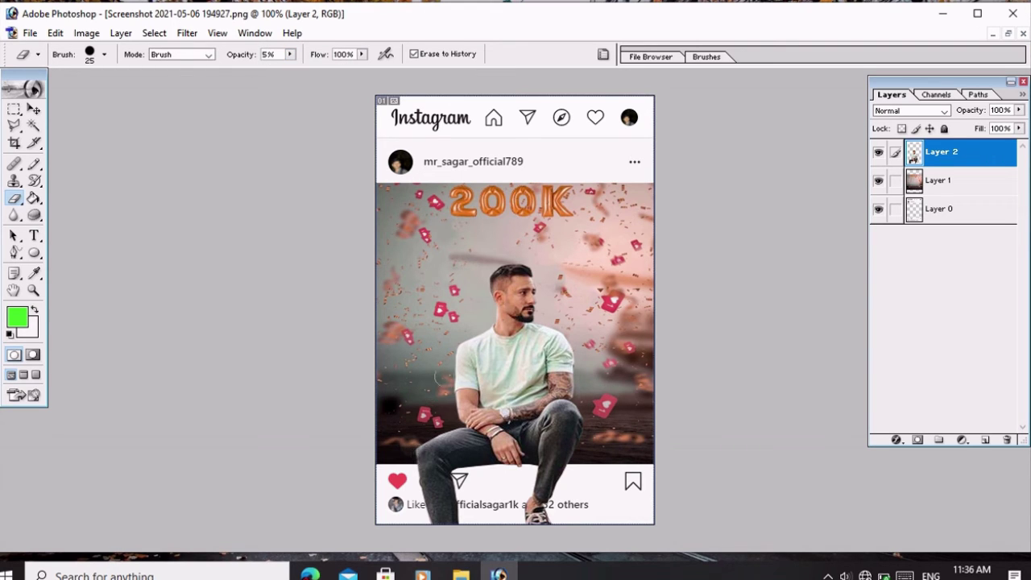
key("ctrl+0")
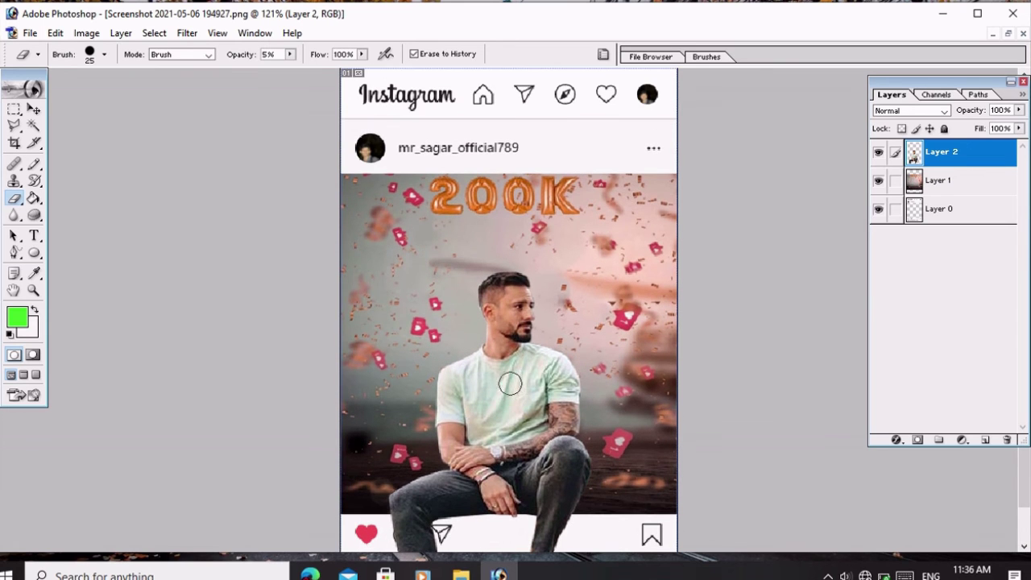
left_click(86, 33)
mouse_move(121, 74)
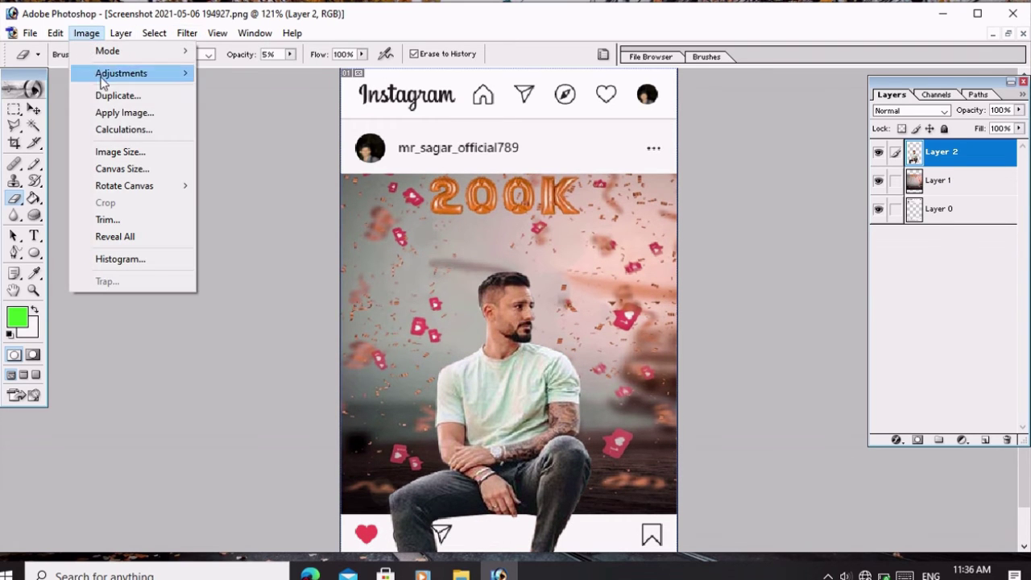
left_click(236, 141)
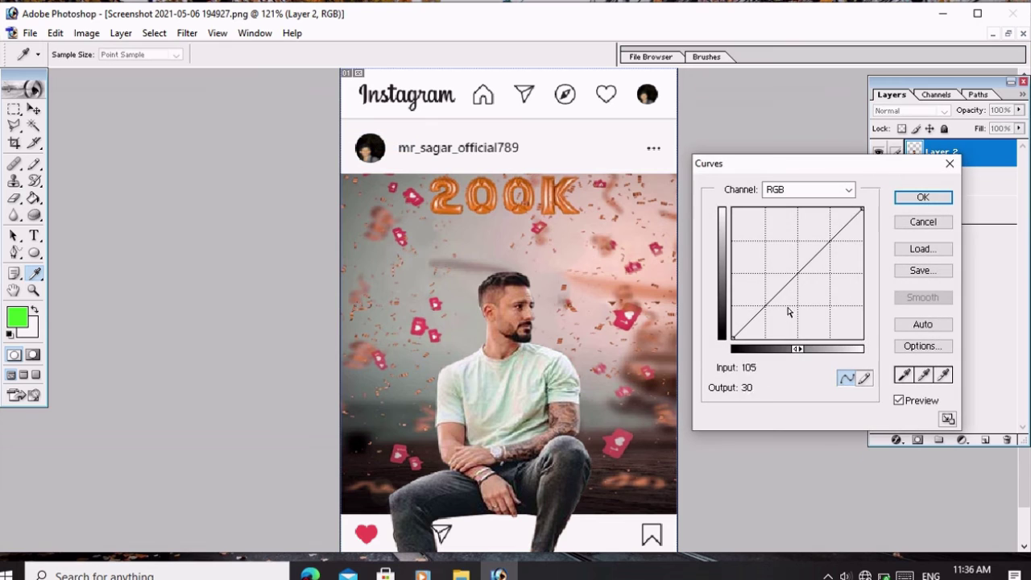
left_click_drag(815, 267, 802, 249)
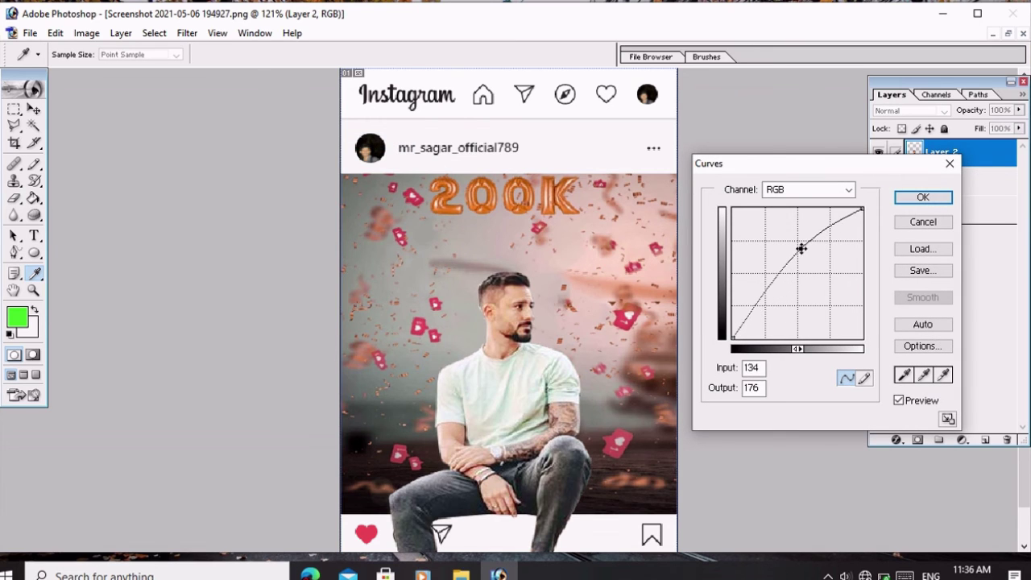
left_click_drag(762, 296, 758, 306)
mouse_move(805, 250)
left_mouse_down()
mouse_move(805, 236)
mouse_move(810, 247)
left_mouse_up()
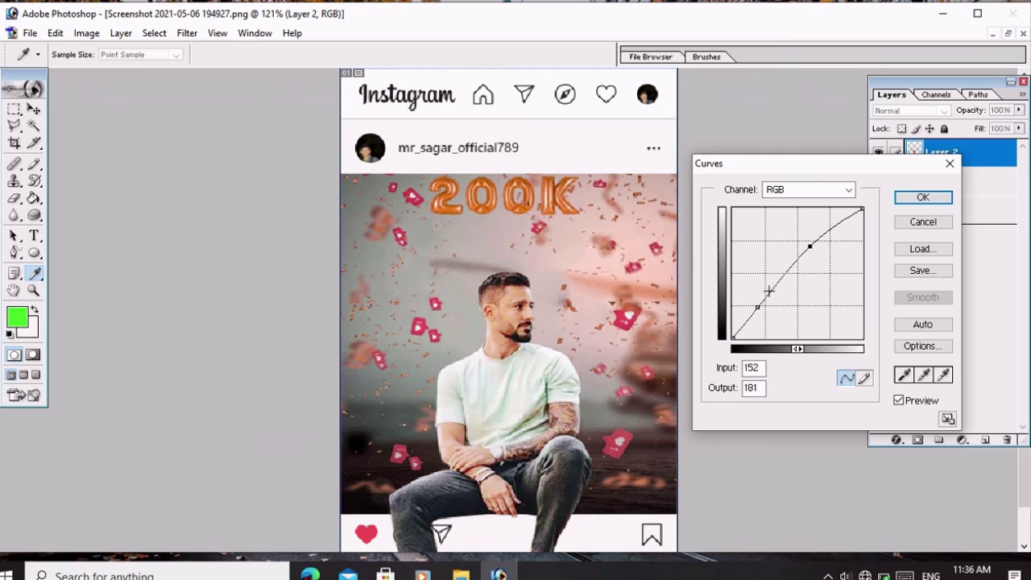
left_click_drag(769, 290, 778, 290)
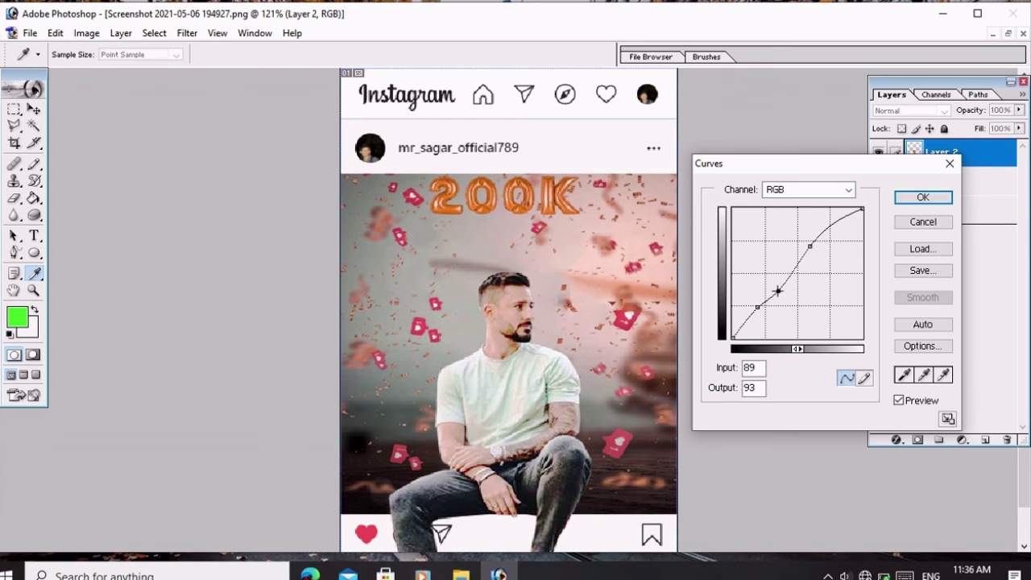
left_click_drag(810, 246, 818, 230)
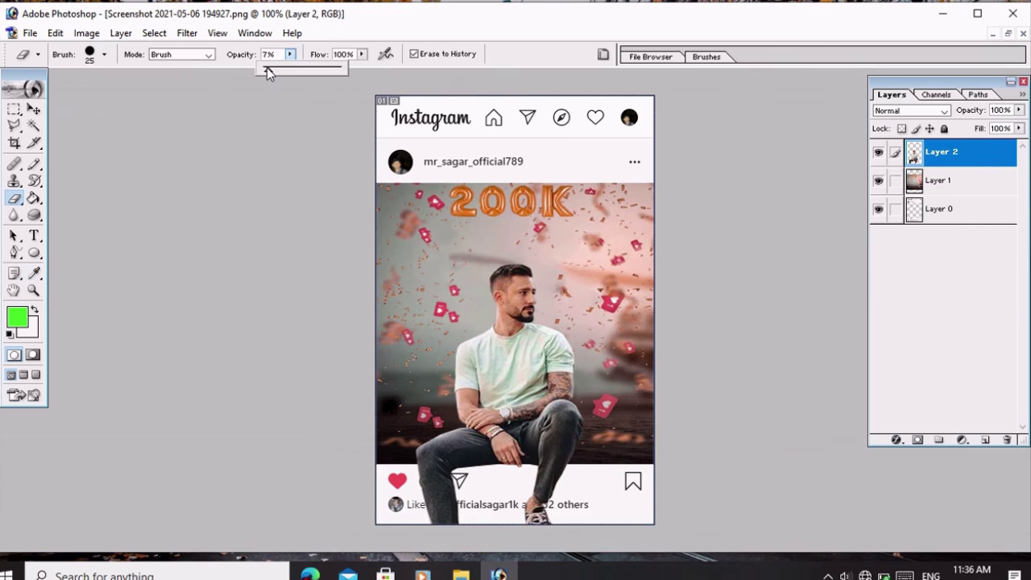
left_click(408, 443)
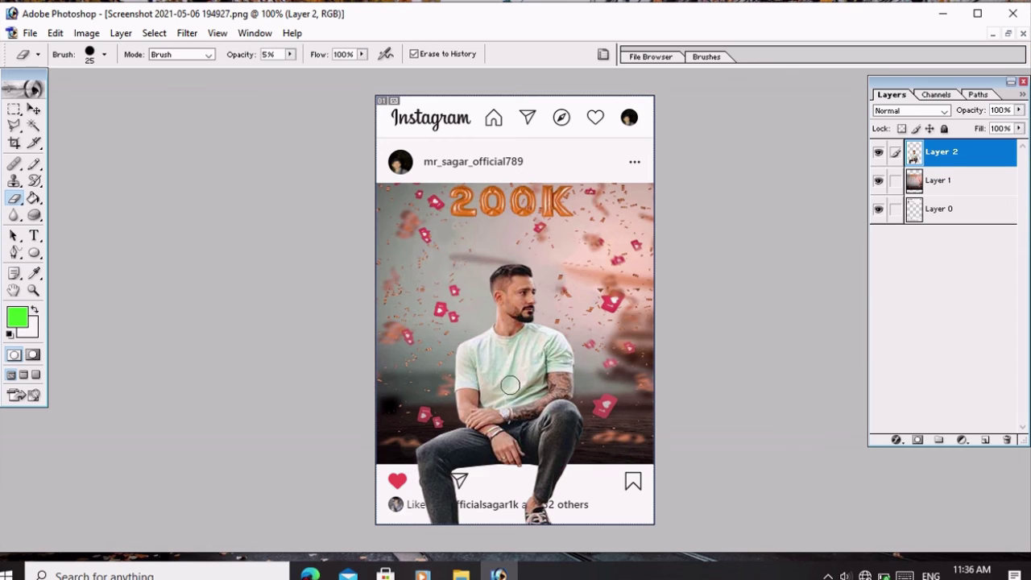
scroll(510, 386, "up", 1)
scroll(510, 385, "up", 1)
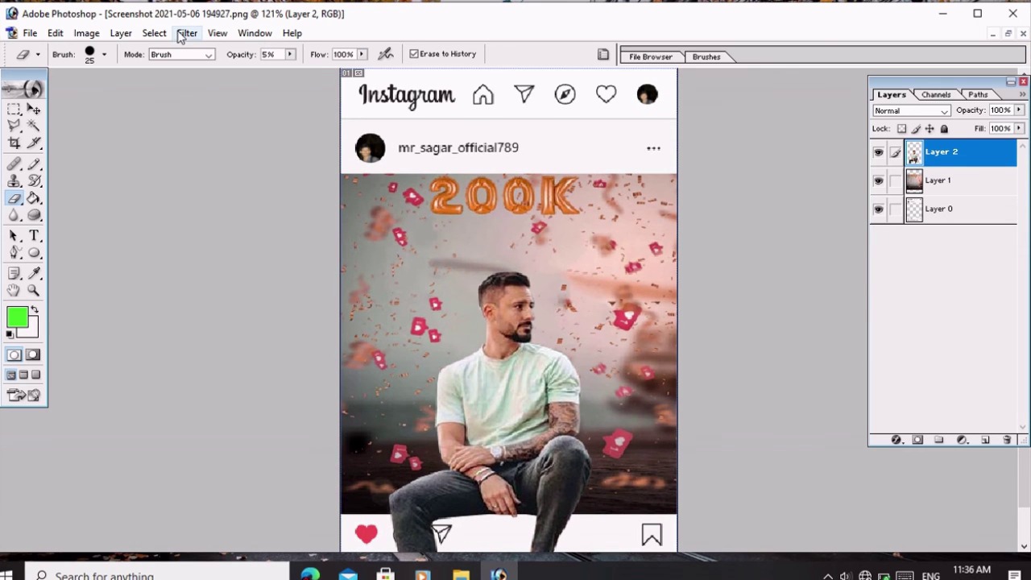
left_click(86, 33)
mouse_move(121, 74)
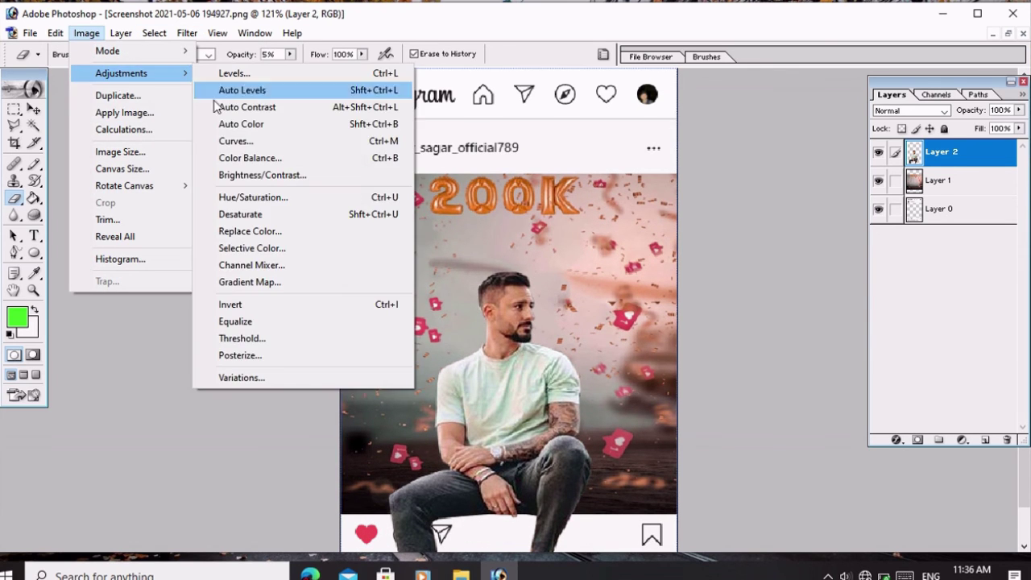
Bend Layer 2's RGB Curves up in the midtones and highlights, lower shadows, undoing one extra point
left_click(236, 141)
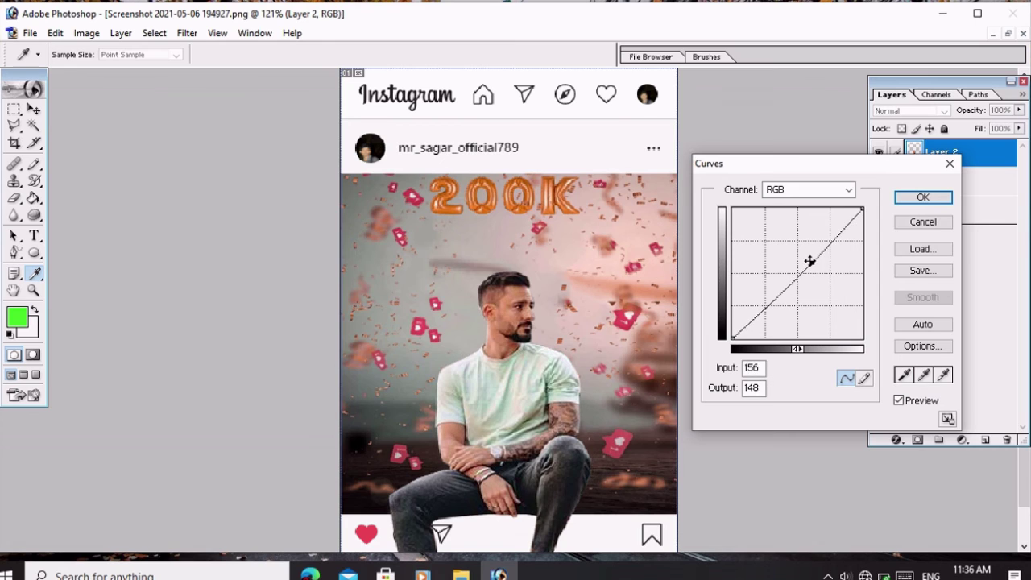
left_click_drag(811, 260, 802, 249)
left_click_drag(762, 296, 757, 306)
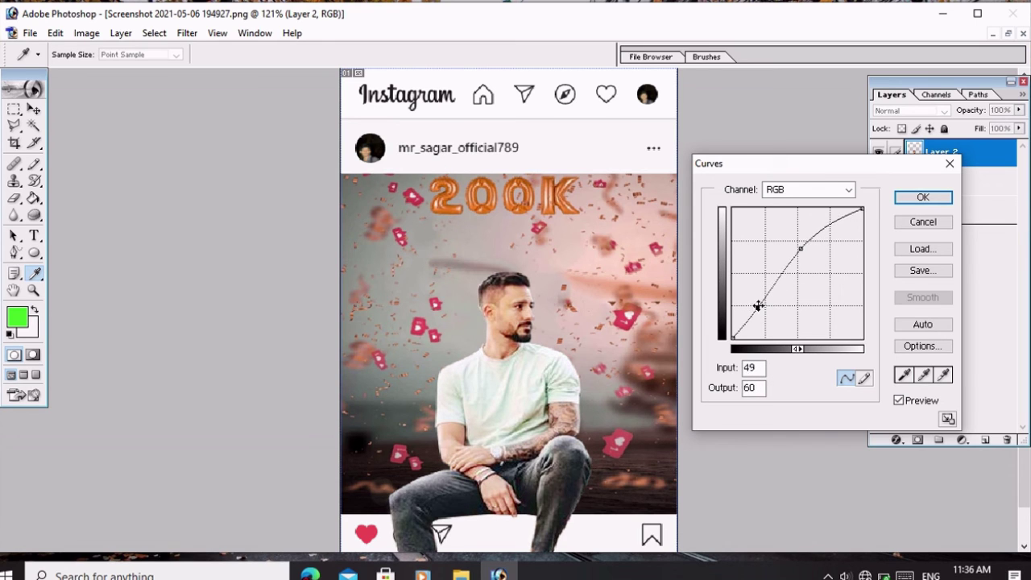
mouse_move(805, 250)
left_mouse_down()
mouse_move(806, 232)
mouse_move(810, 246)
left_mouse_up()
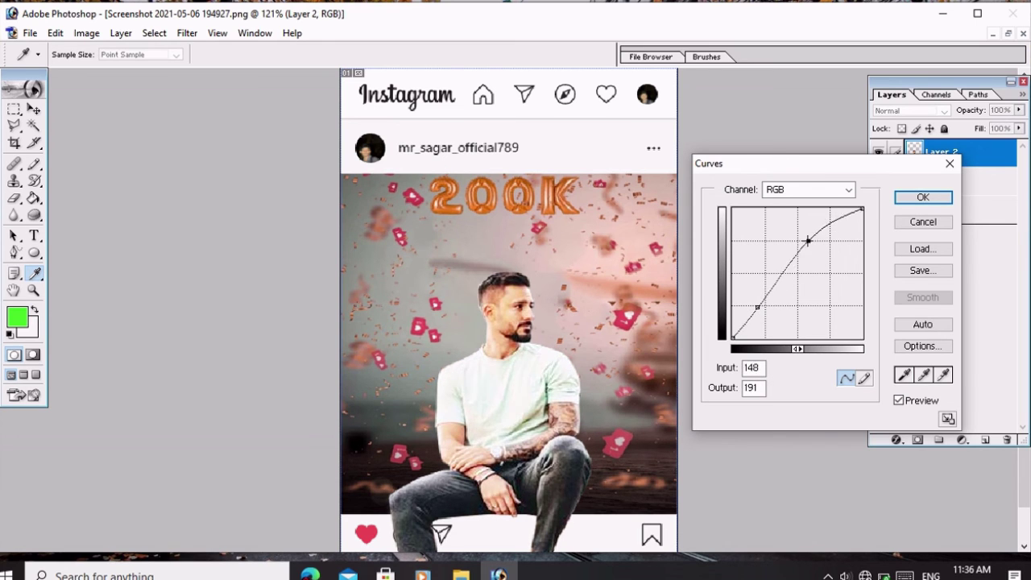
mouse_move(768, 292)
left_mouse_down()
mouse_move(767, 282)
mouse_move(777, 290)
left_mouse_up()
mouse_move(810, 245)
left_mouse_down()
mouse_move(817, 230)
mouse_move(821, 239)
mouse_move(803, 237)
mouse_move(827, 233)
mouse_move(816, 219)
mouse_move(819, 251)
mouse_move(794, 258)
left_mouse_up()
left_click(807, 244)
key("ctrl+z")
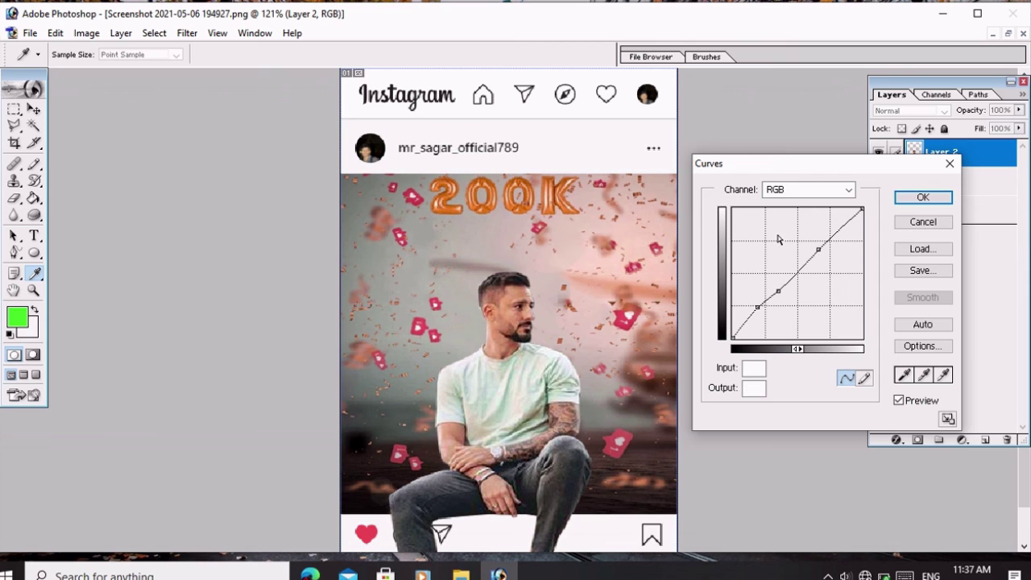